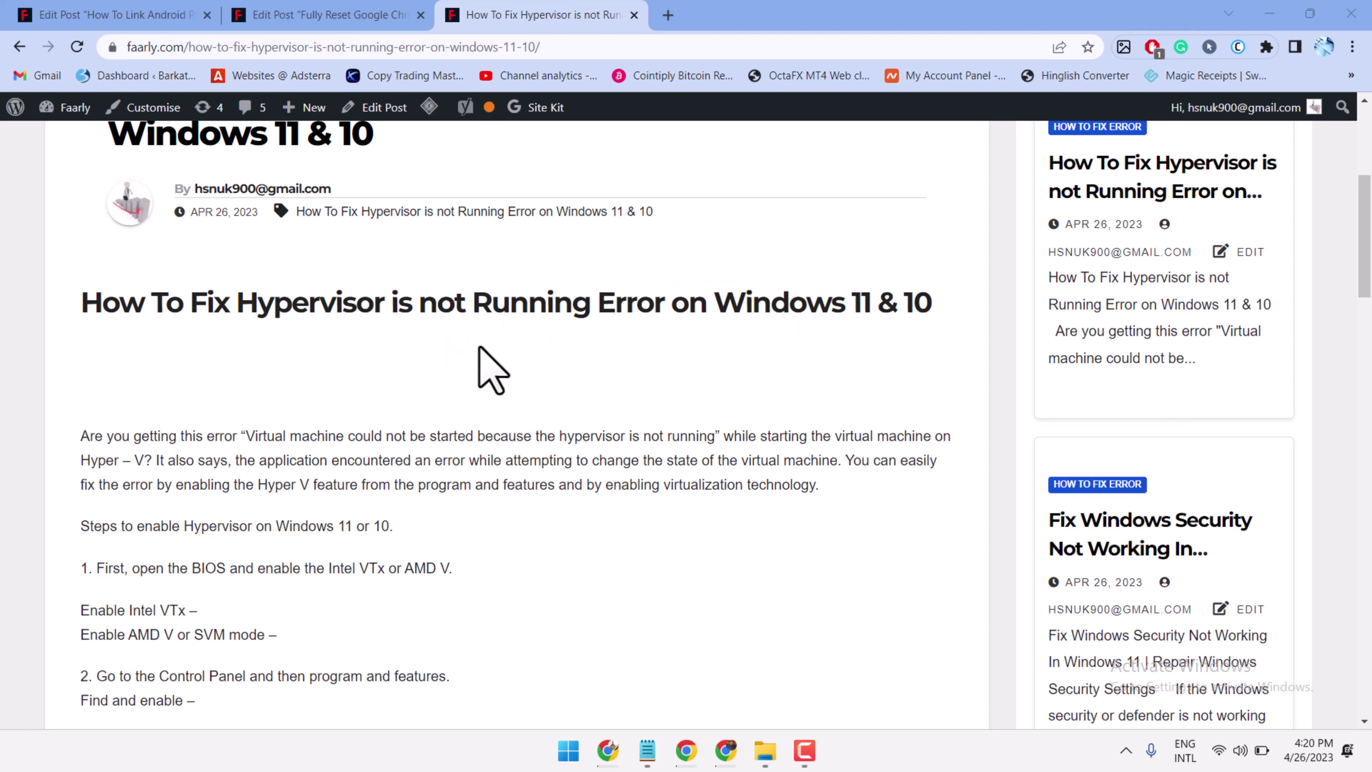
Step: Read the article's steps for enabling the hypervisor on Windows 11 or 10
scroll(481, 367, "down", 3)
scroll(336, 348, "down", 2)
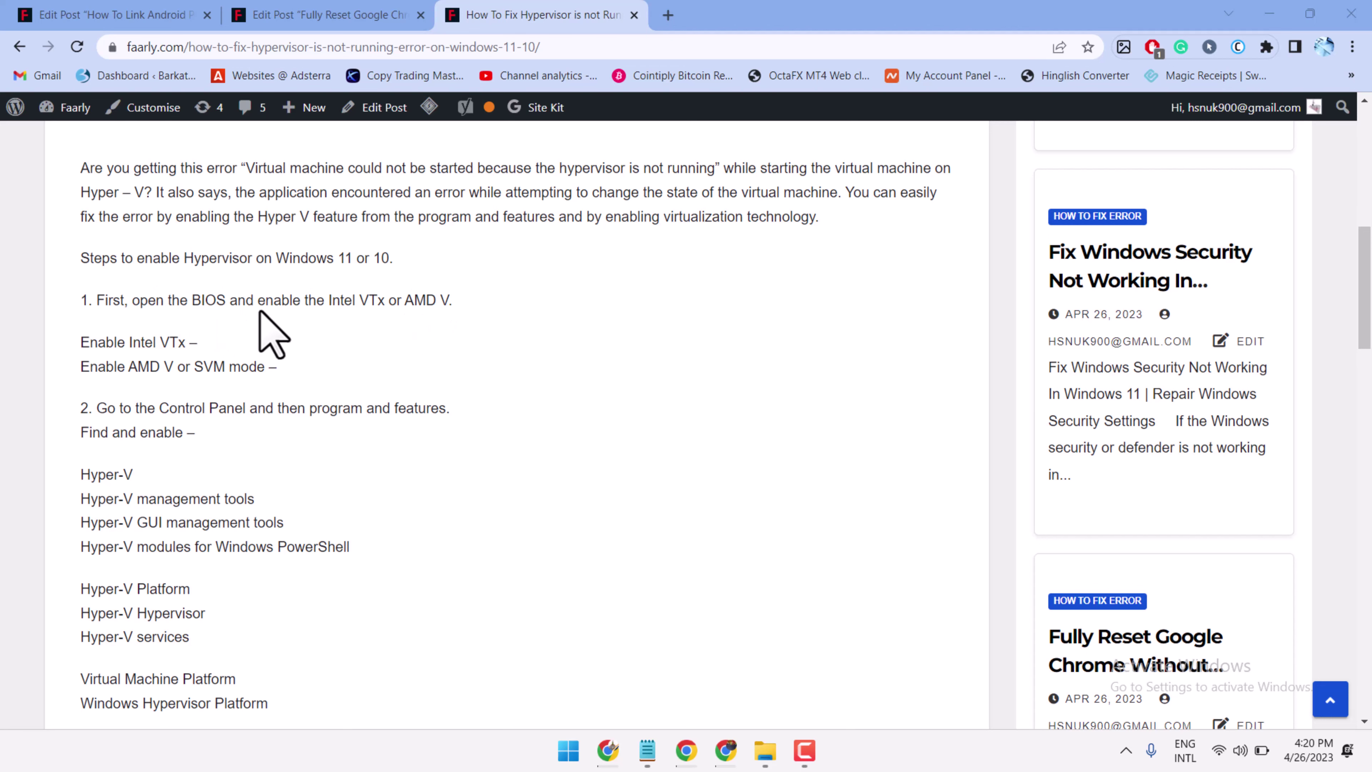
scroll(192, 313, "down", 3)
scroll(126, 246, "up", 1)
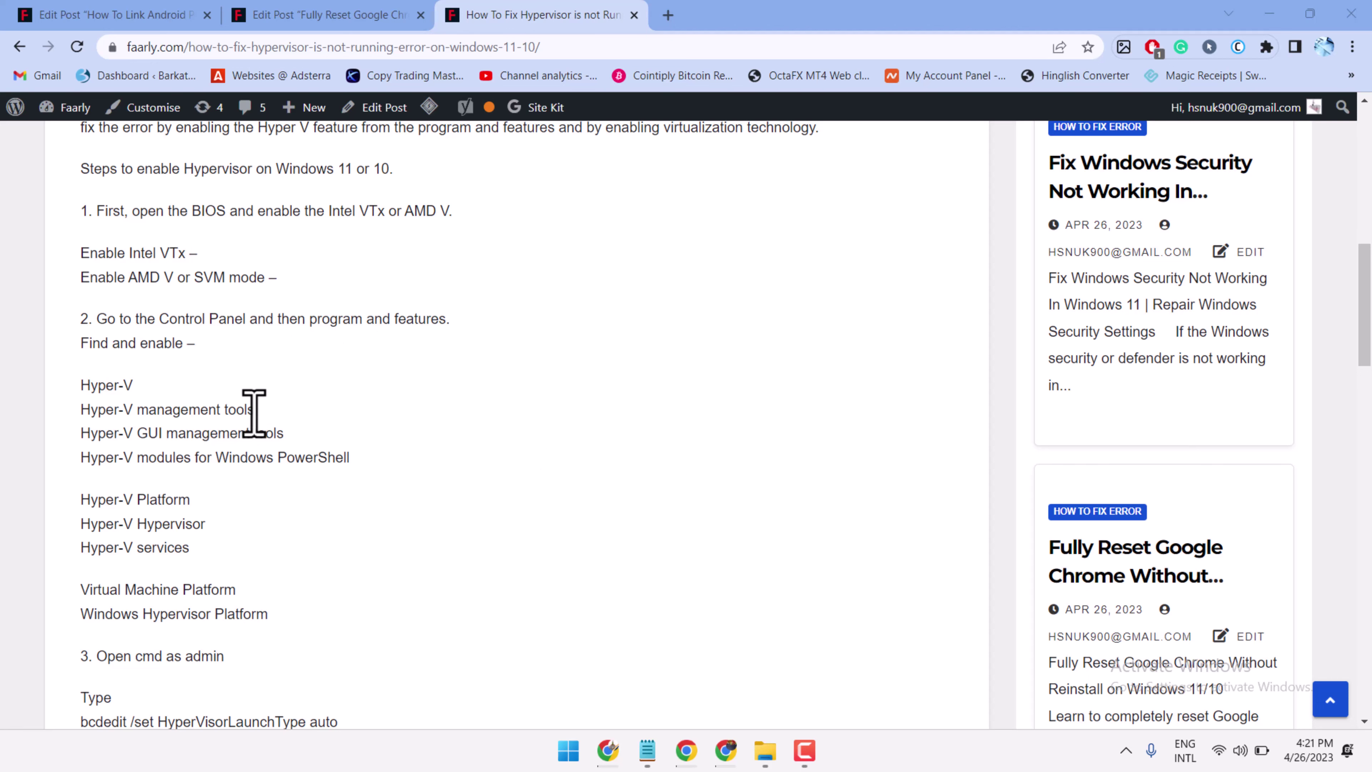
Step: Search Windows for Control Panel, open it and show its items as large icons
left_click(568, 750)
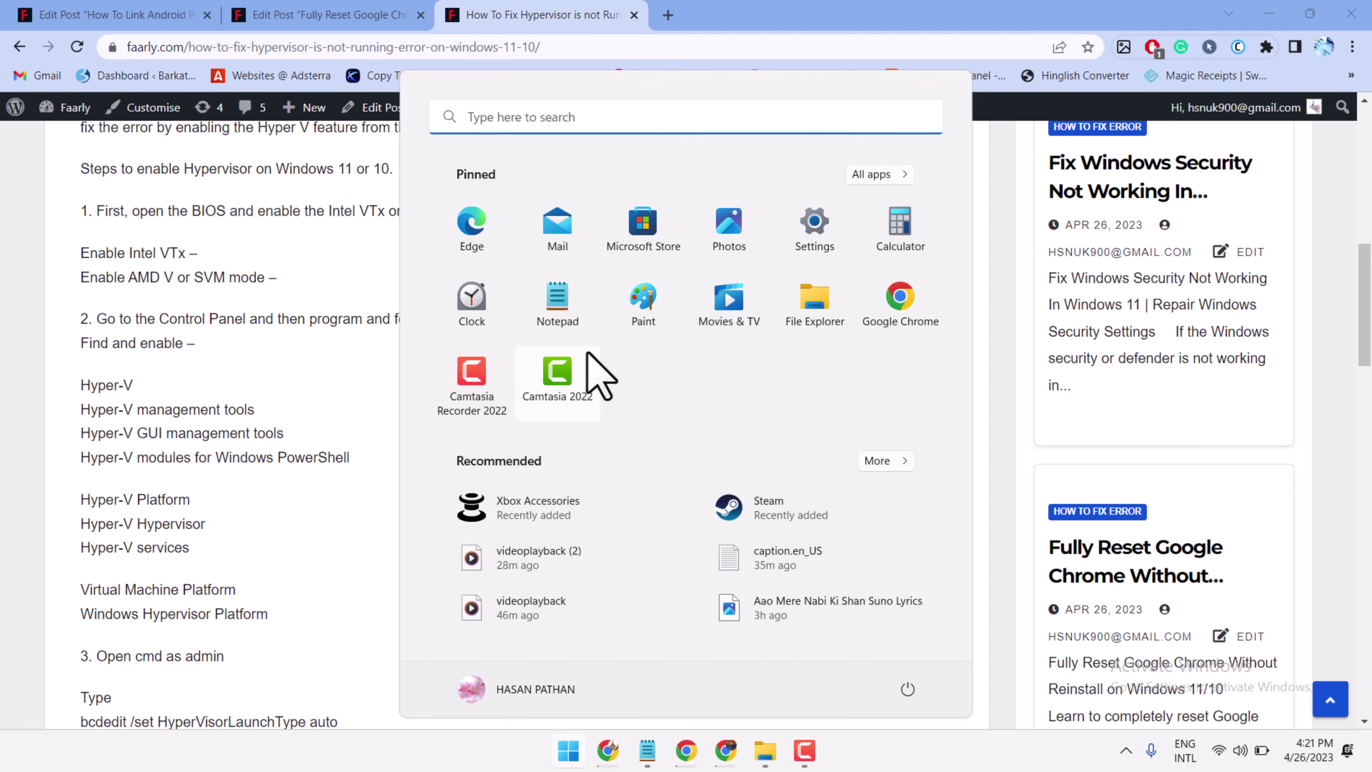
left_click(490, 116)
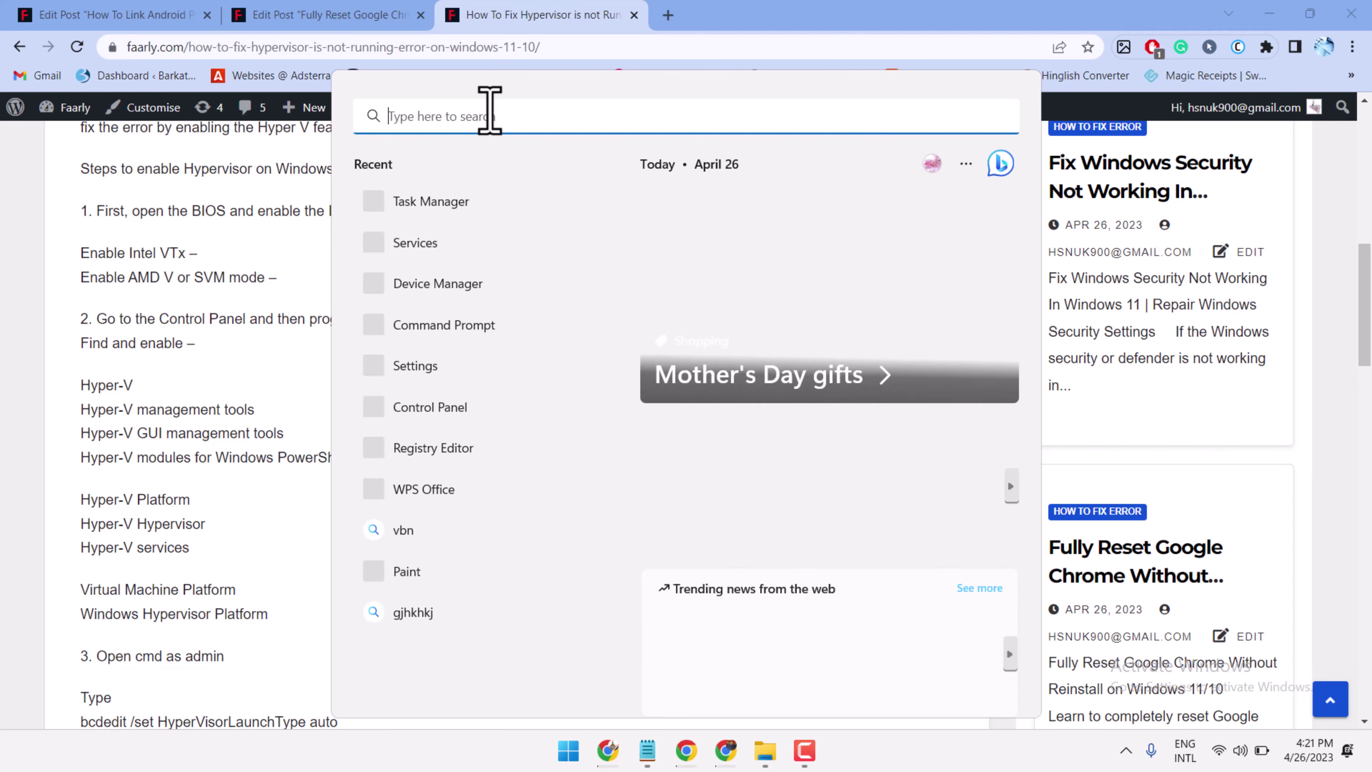
type("control Panel")
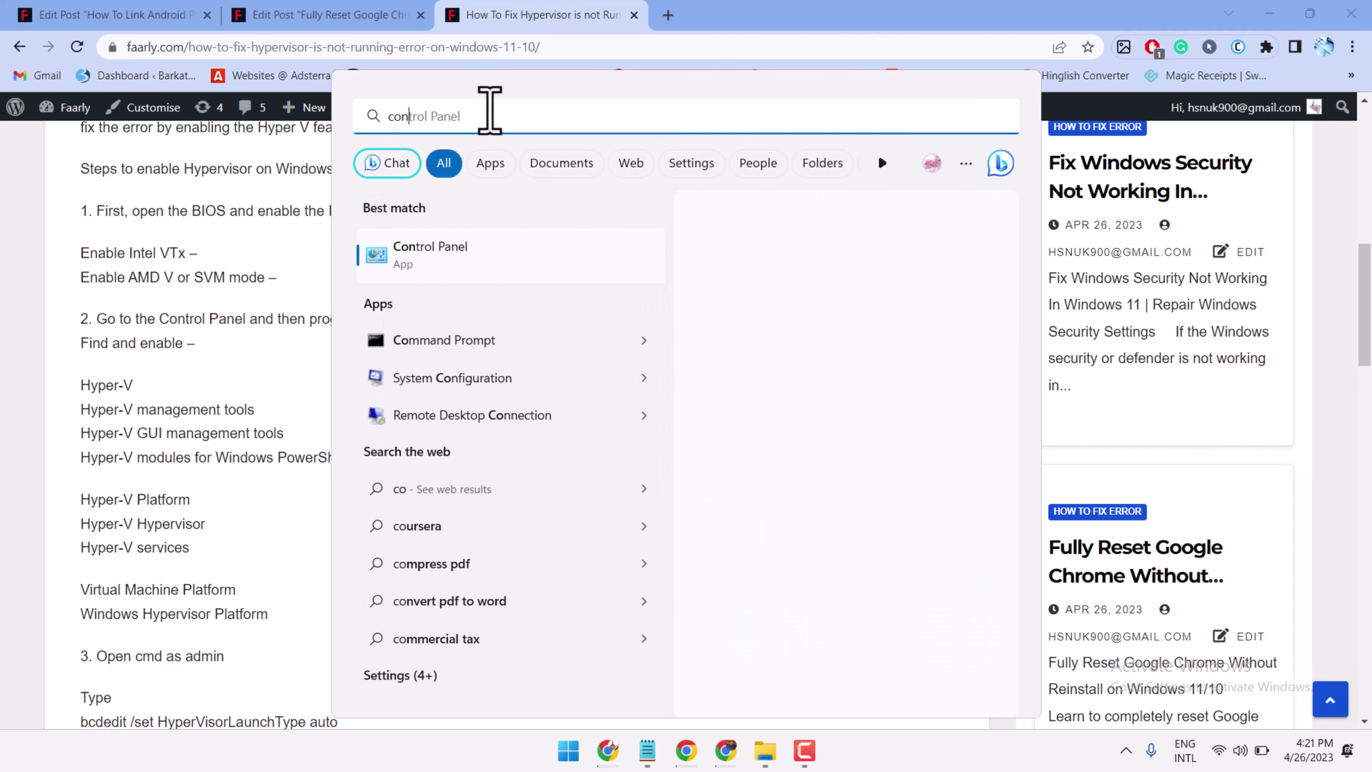
left_click(456, 258)
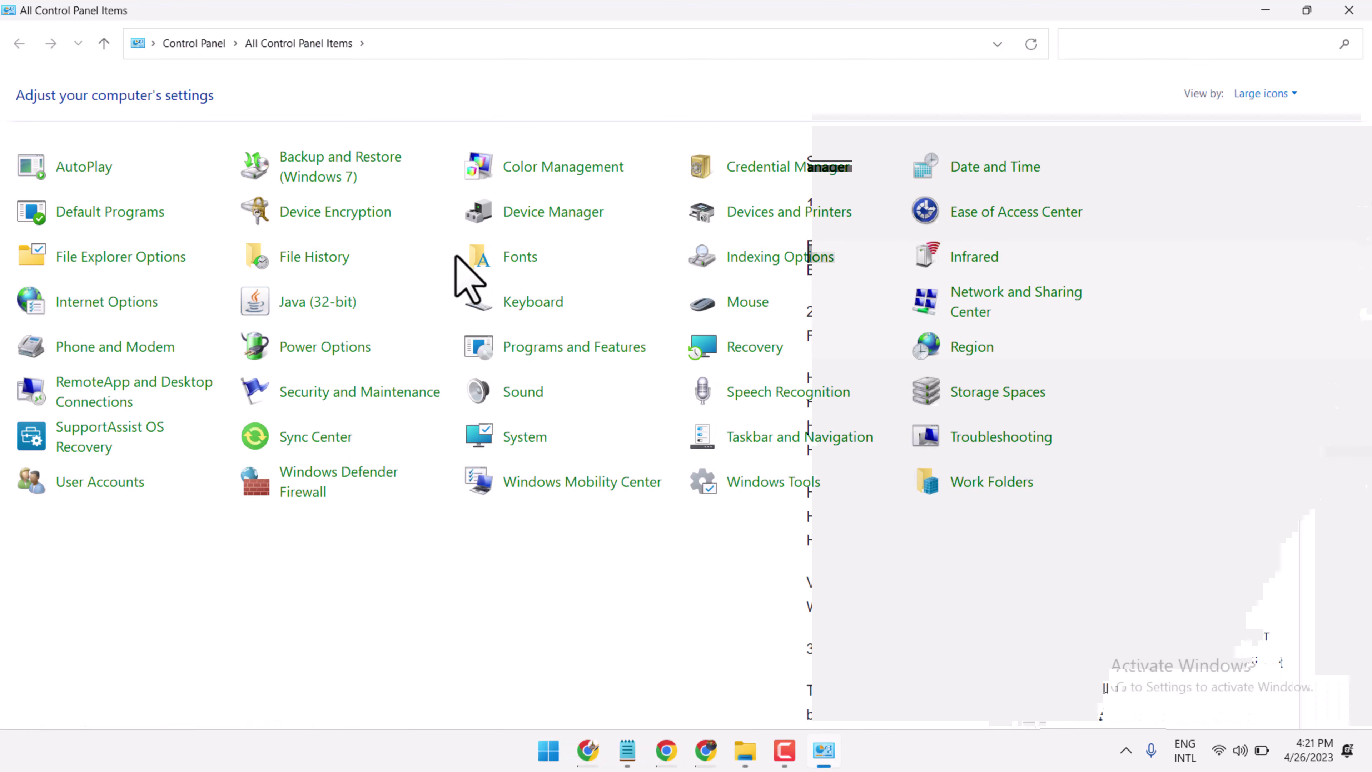
left_click(1267, 95)
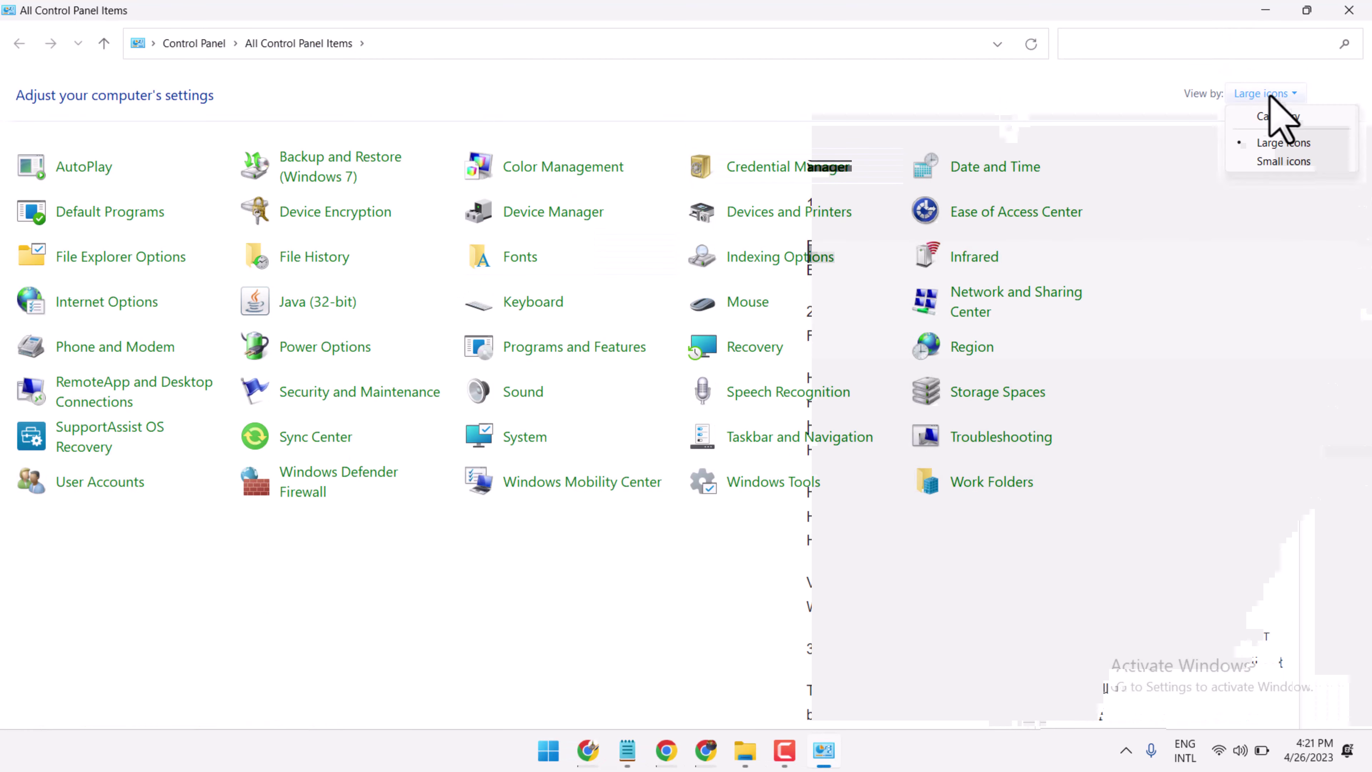
left_click(1277, 143)
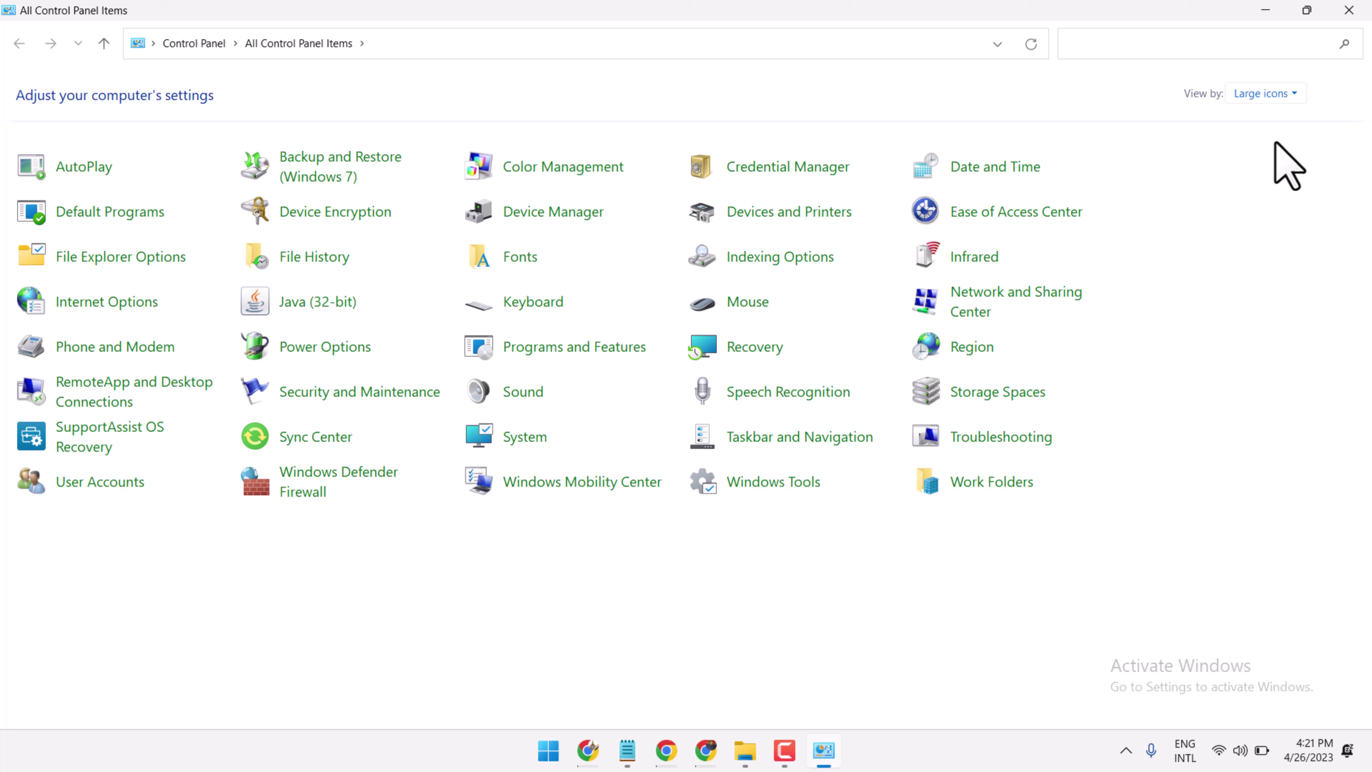
Step: Open Programs and Features in a smaller window and bring up the dialog for turning Windows features on or off
left_click(540, 352)
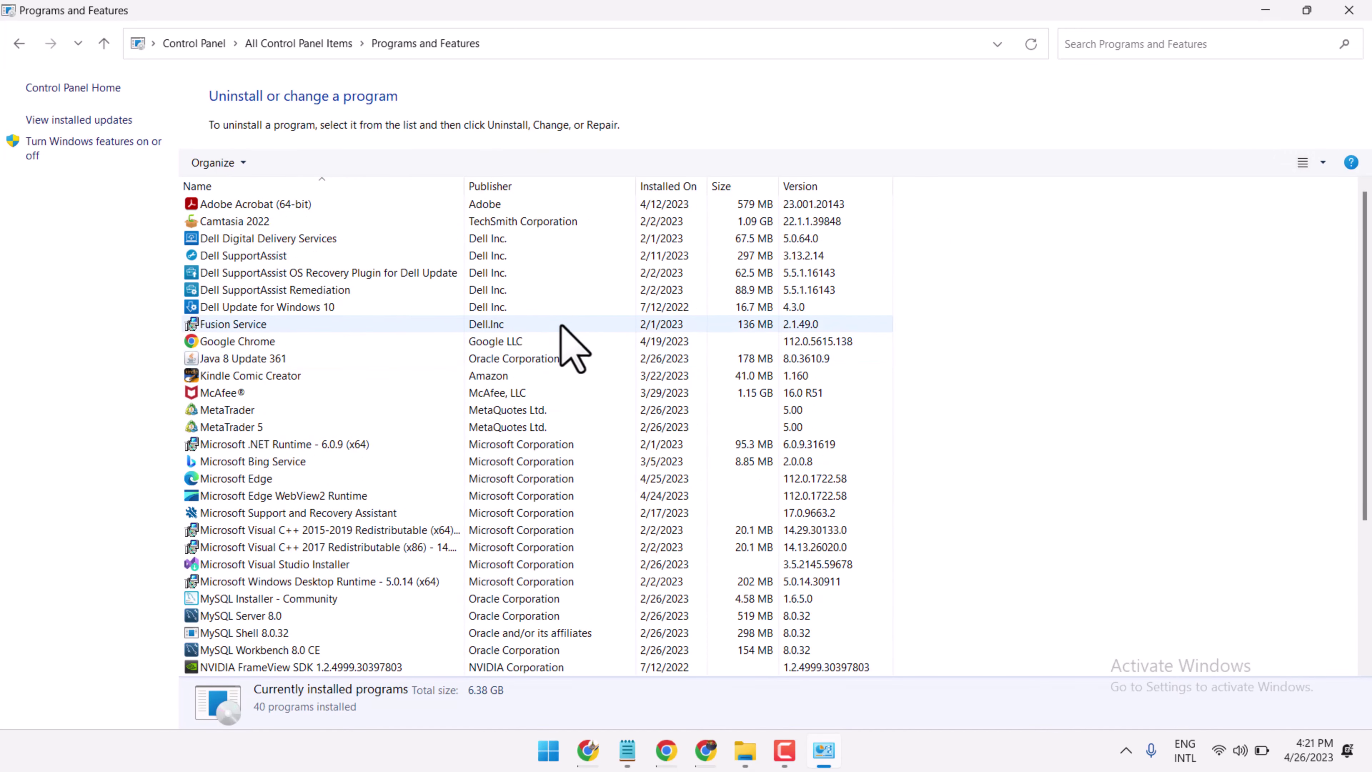
key("super+Down")
scroll(576, 355, "up", 3)
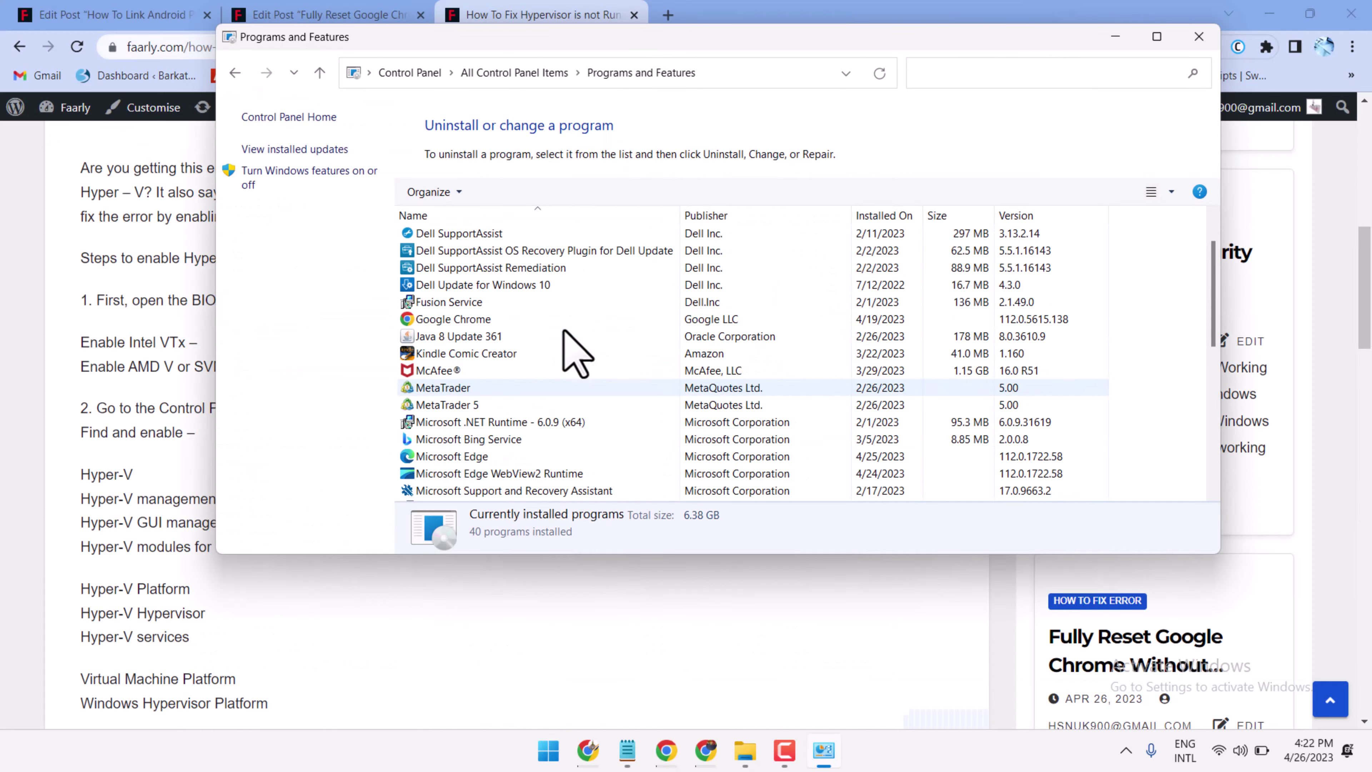
left_click(290, 176)
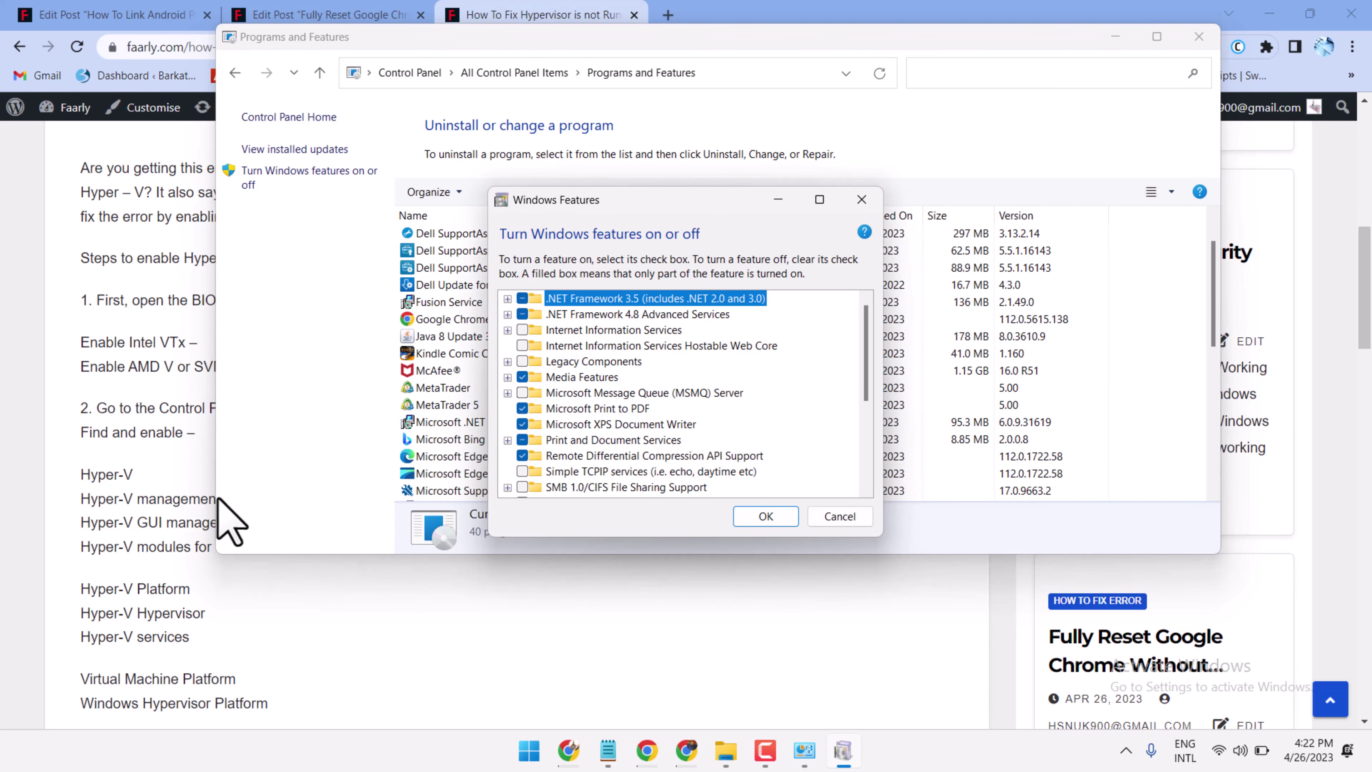
Step: Look through the Windows Features list and compare it with the Hyper-V and virtualization features named in the article
scroll(599, 385, "down", 1)
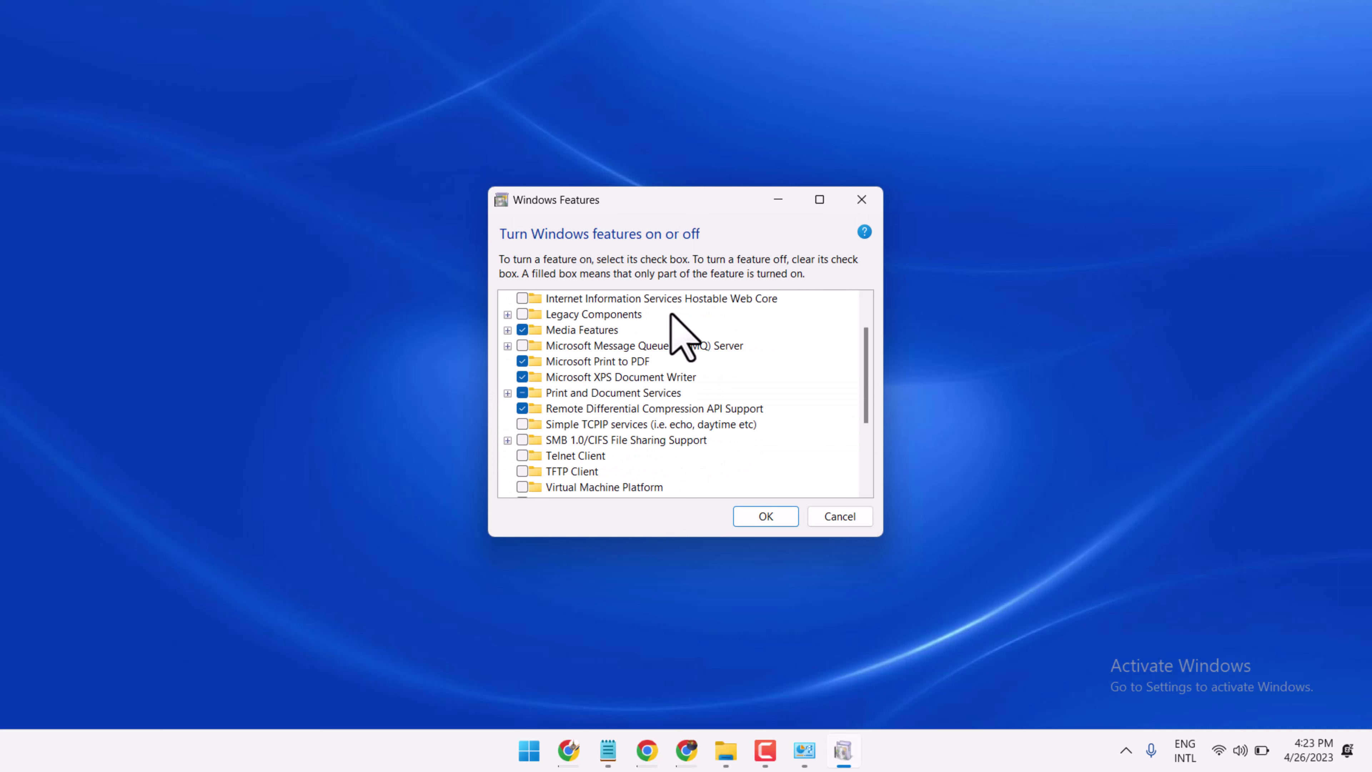
scroll(672, 325, "down", 1)
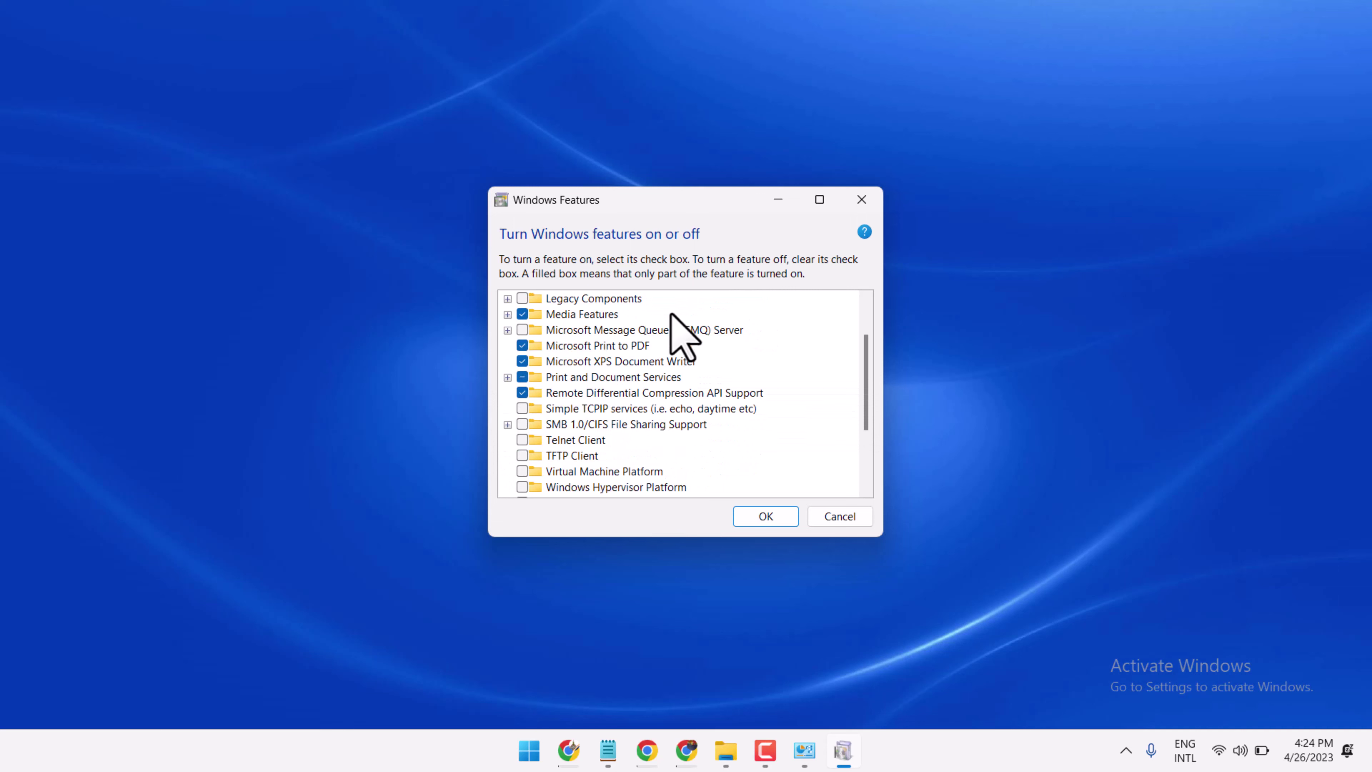
scroll(672, 324, "down", 5)
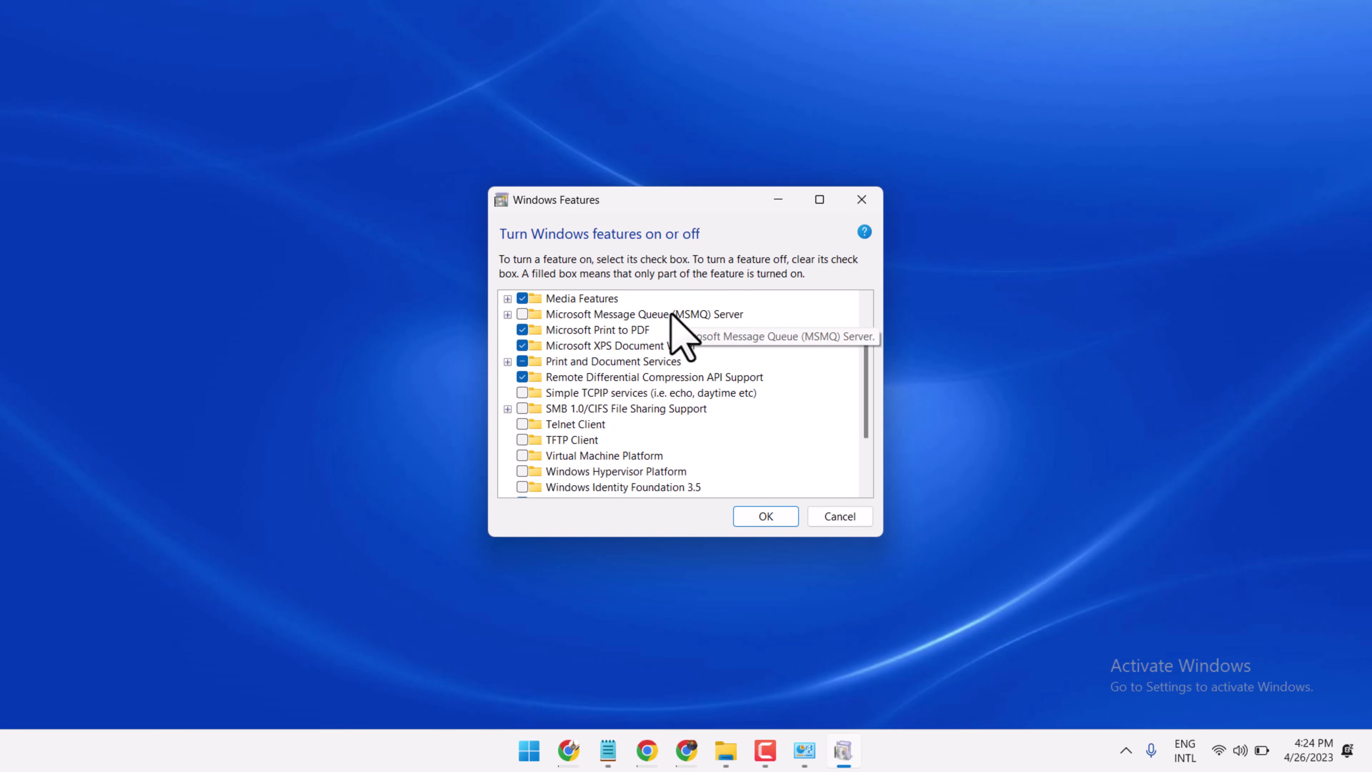
scroll(673, 324, "down", 1)
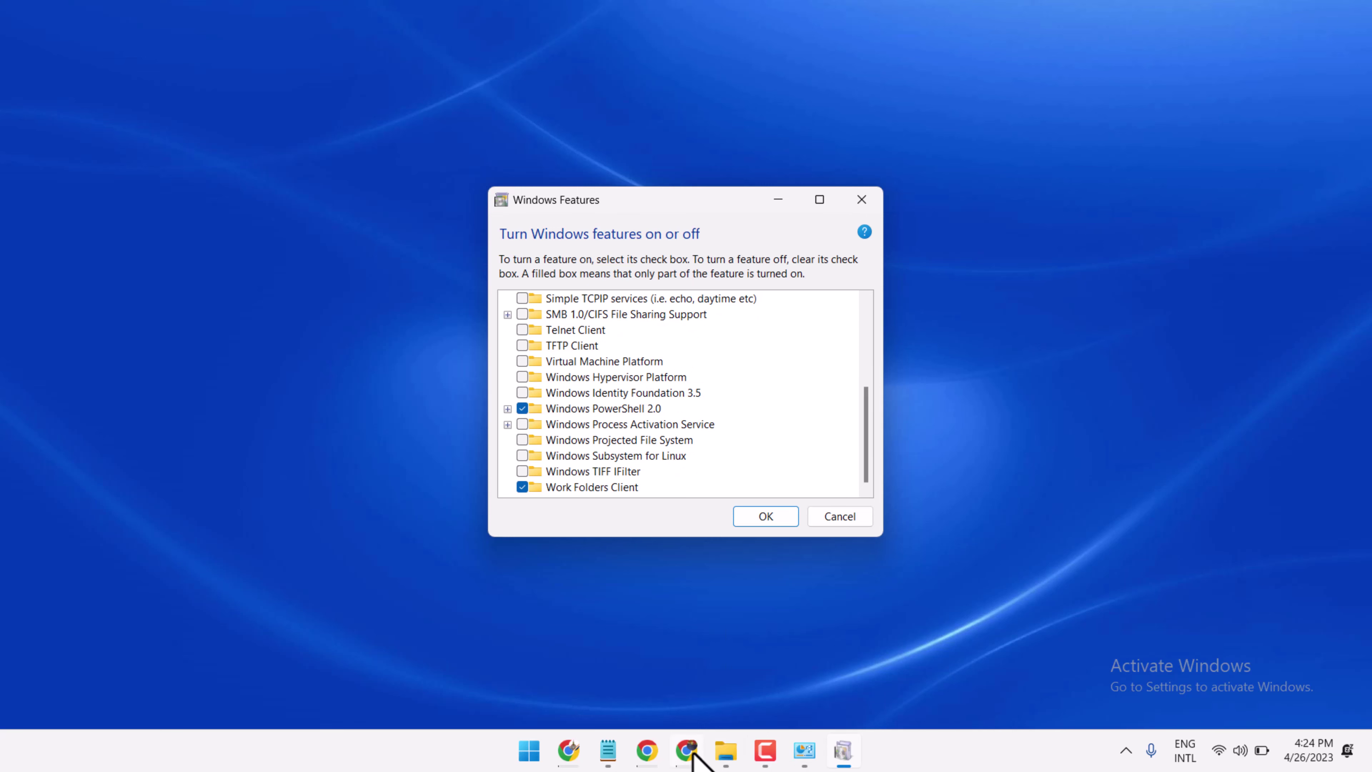
left_click(640, 756)
left_click(838, 752)
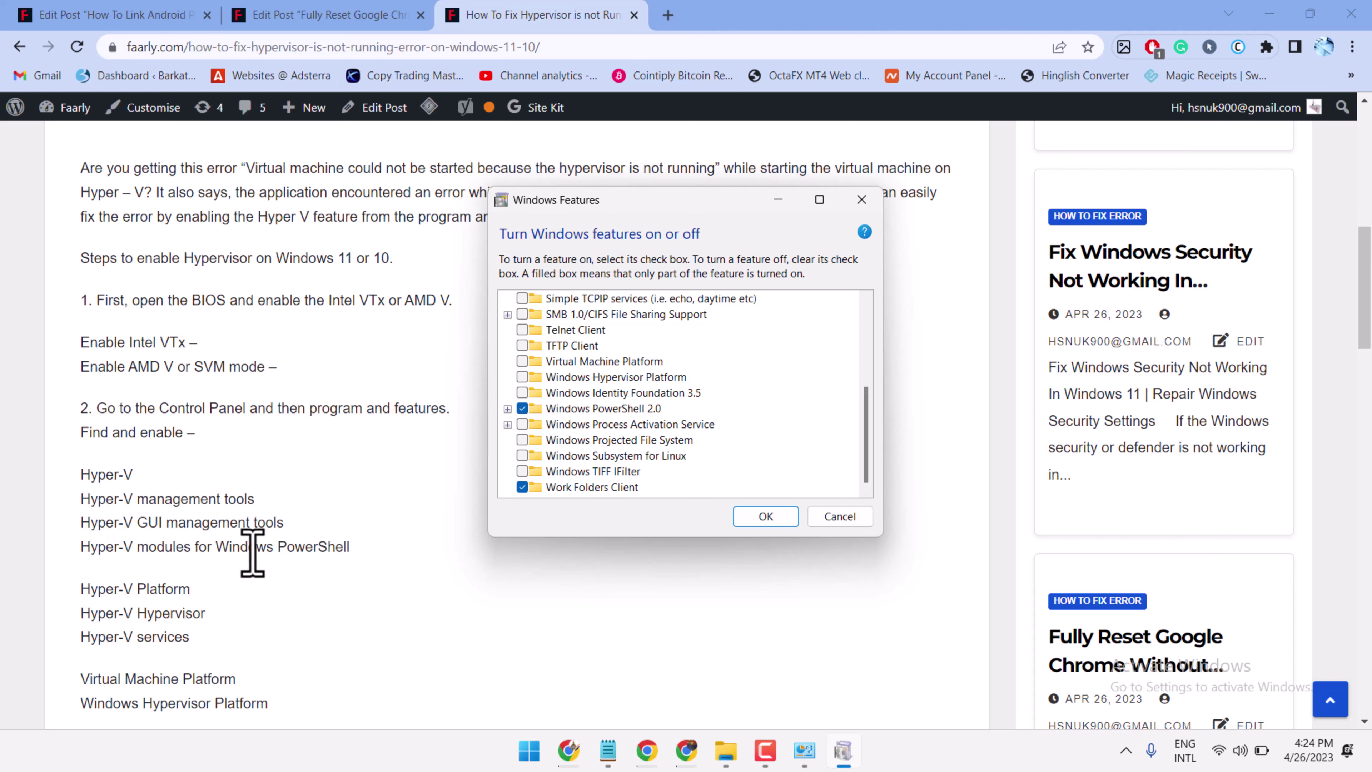
scroll(639, 379, "up", 2)
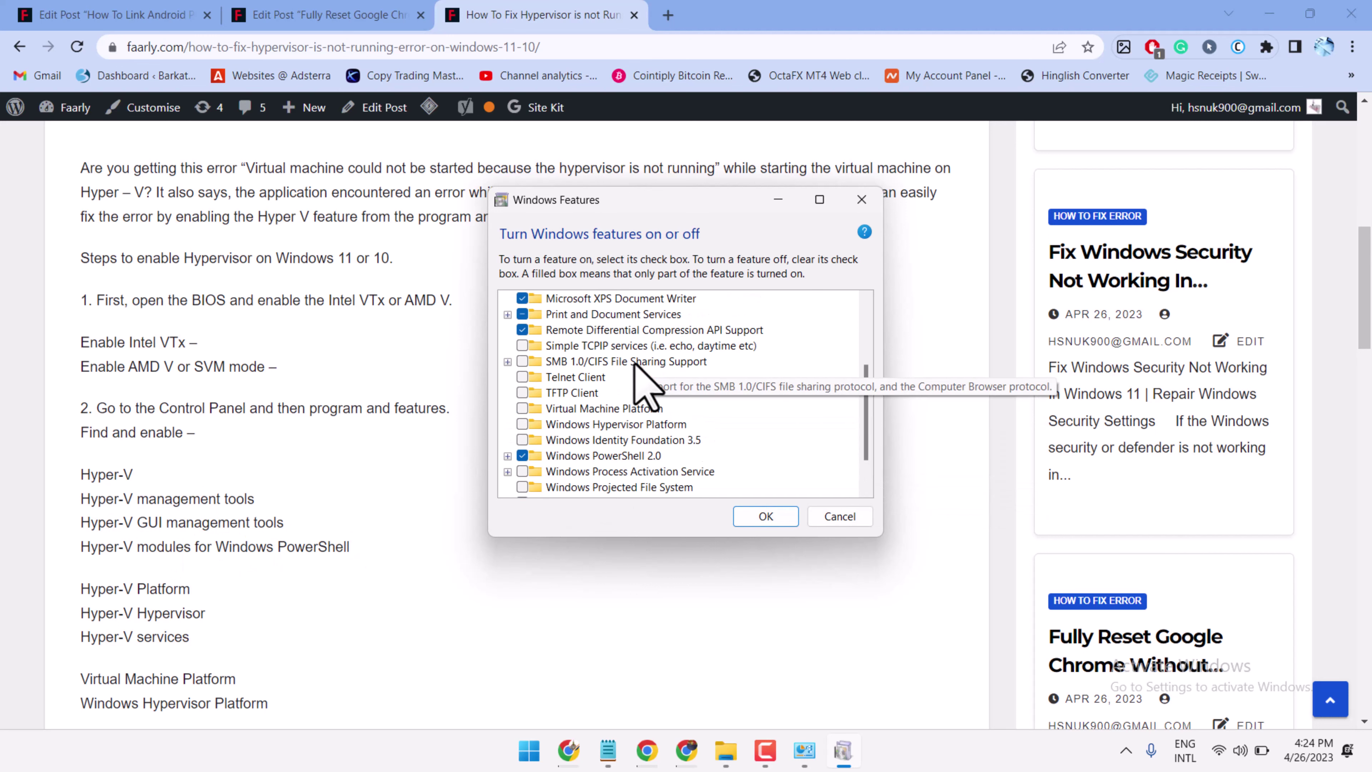
scroll(615, 399, "up", 1)
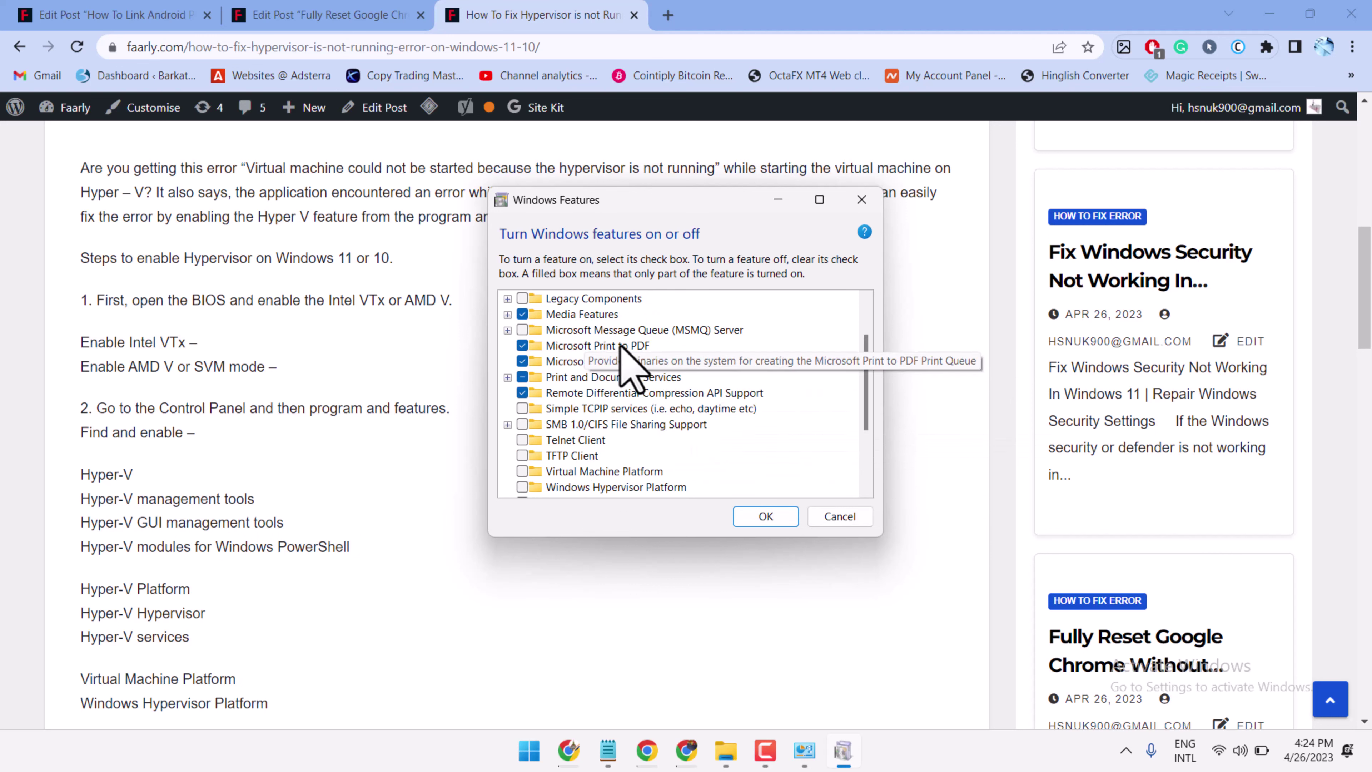
scroll(626, 362, "down", 2)
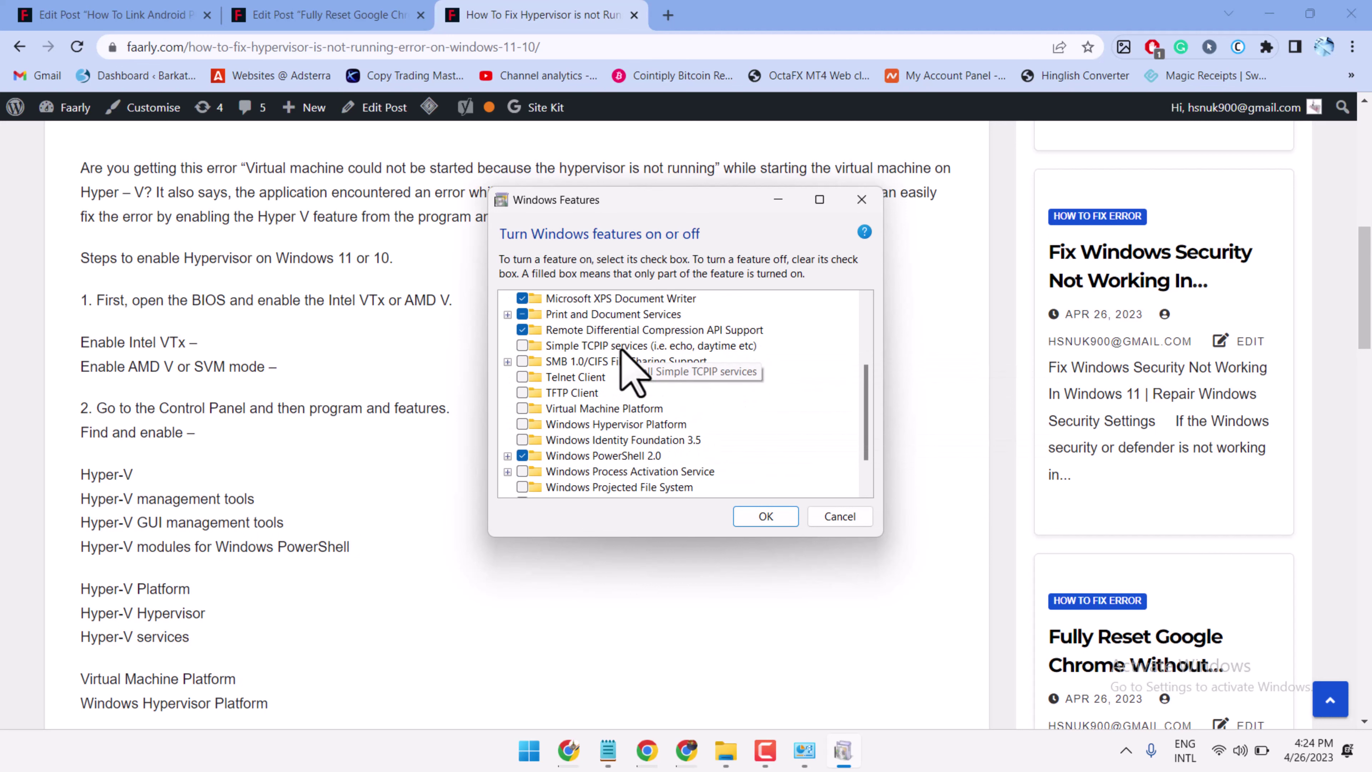
Step: Enable Virtual Machine Platform and Windows Hypervisor Platform, apply the changes and close the dialog without restarting
left_click(522, 393)
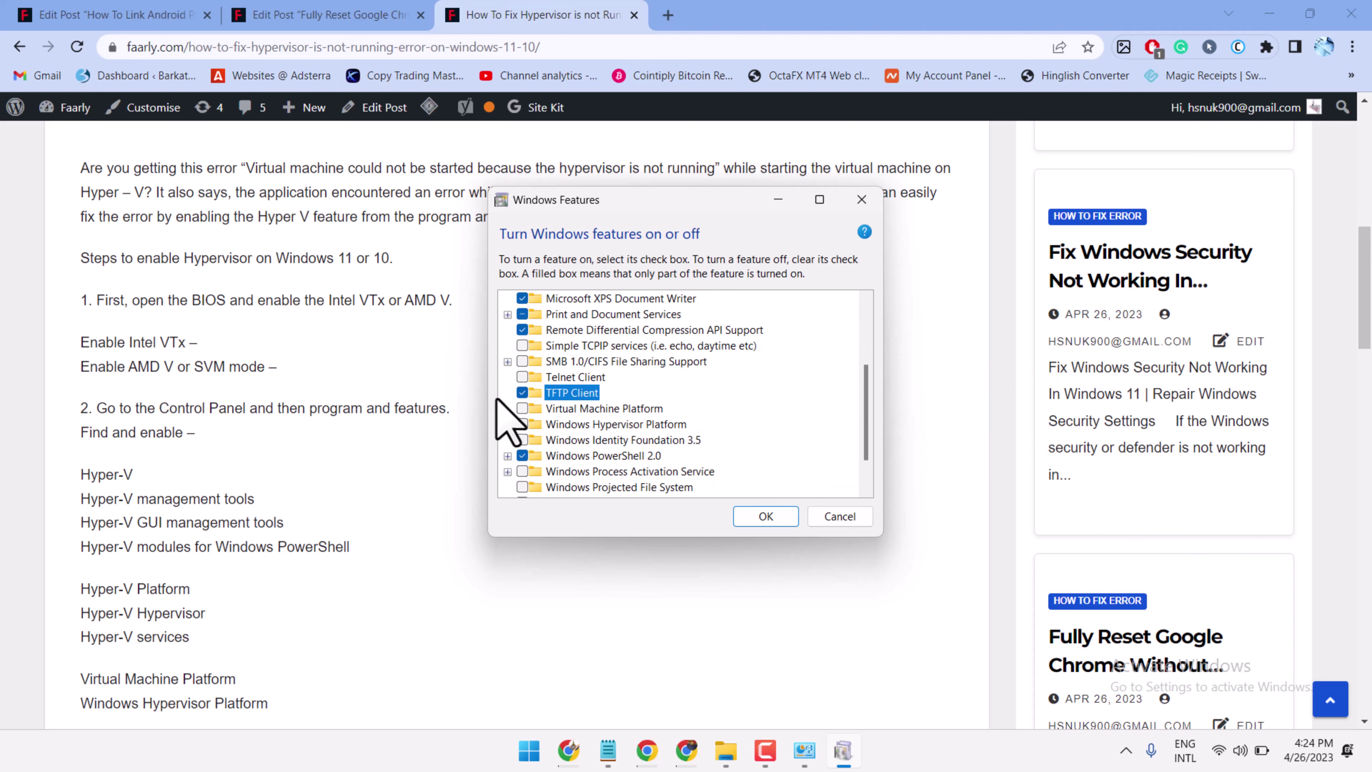
left_click(522, 393)
scroll(653, 422, "down", 1)
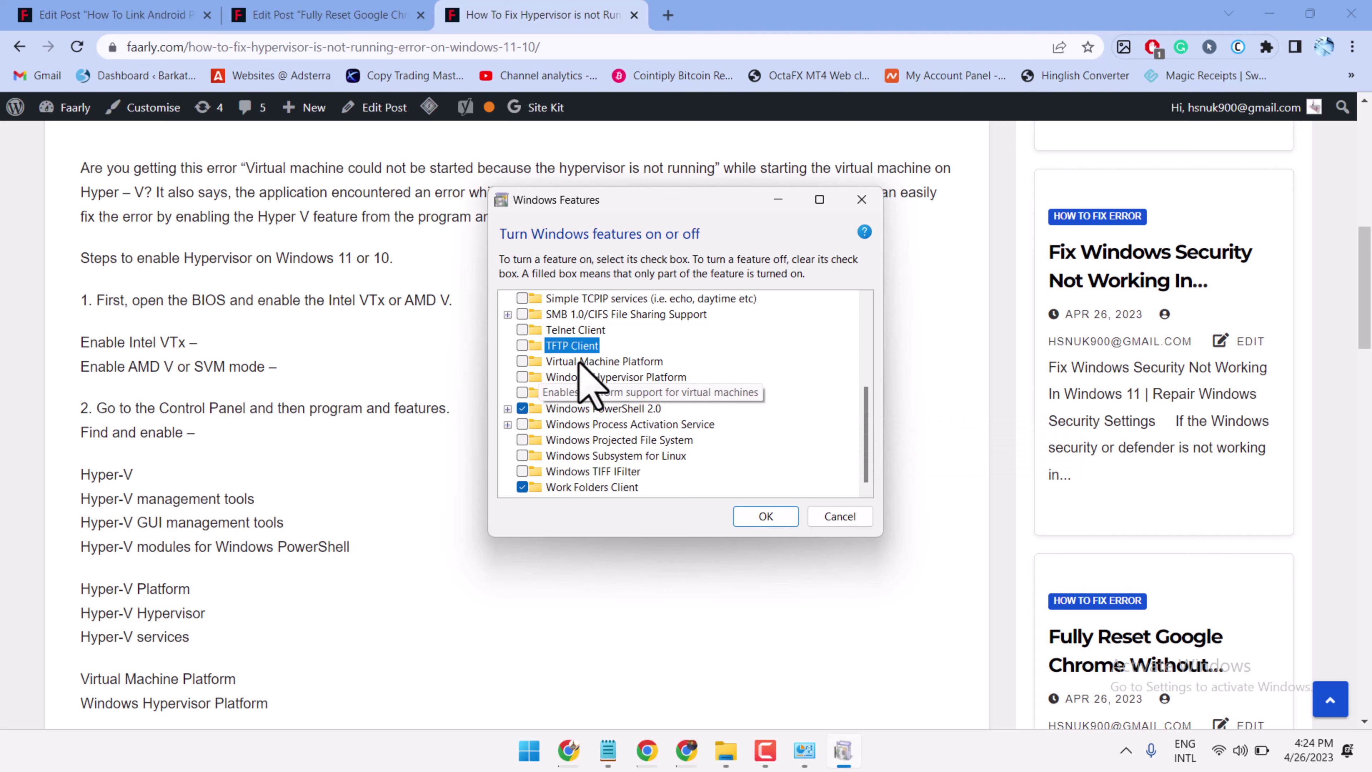
left_click(523, 361)
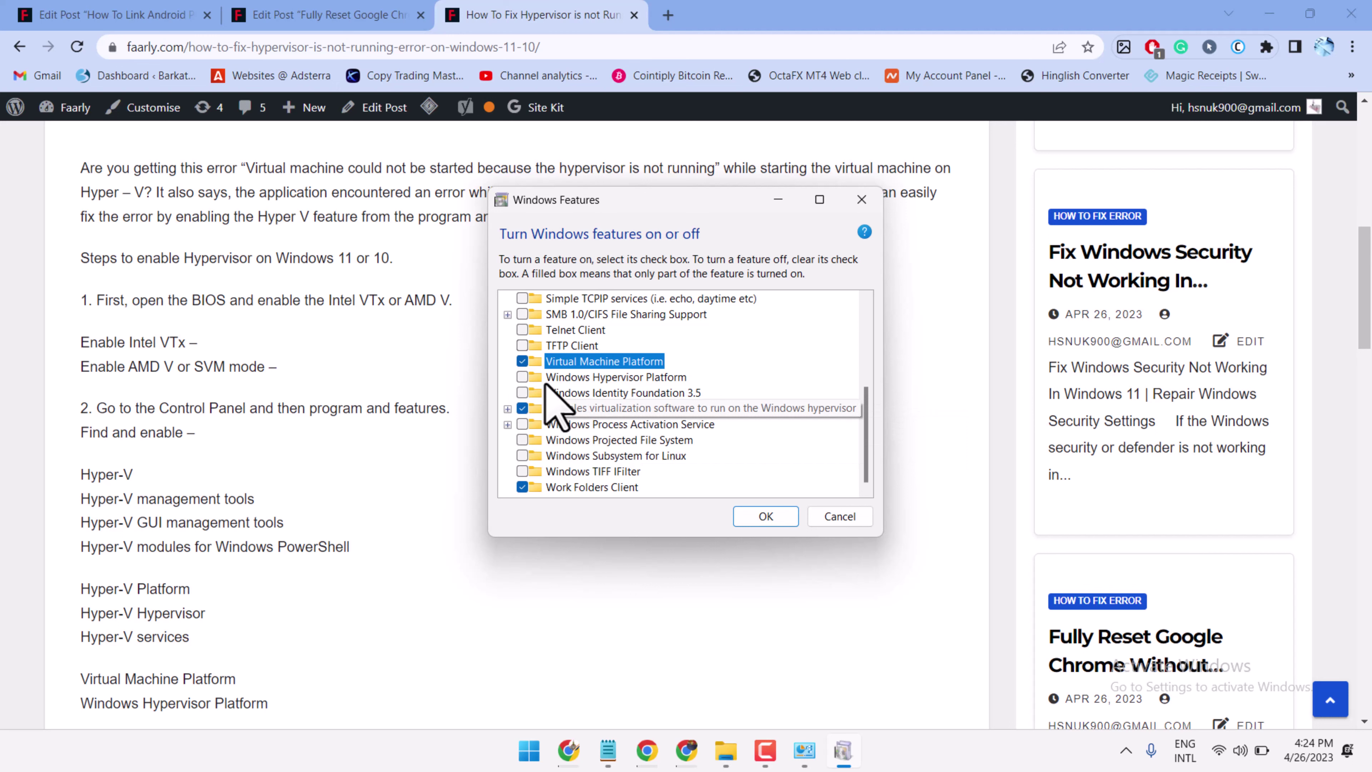
left_click(522, 377)
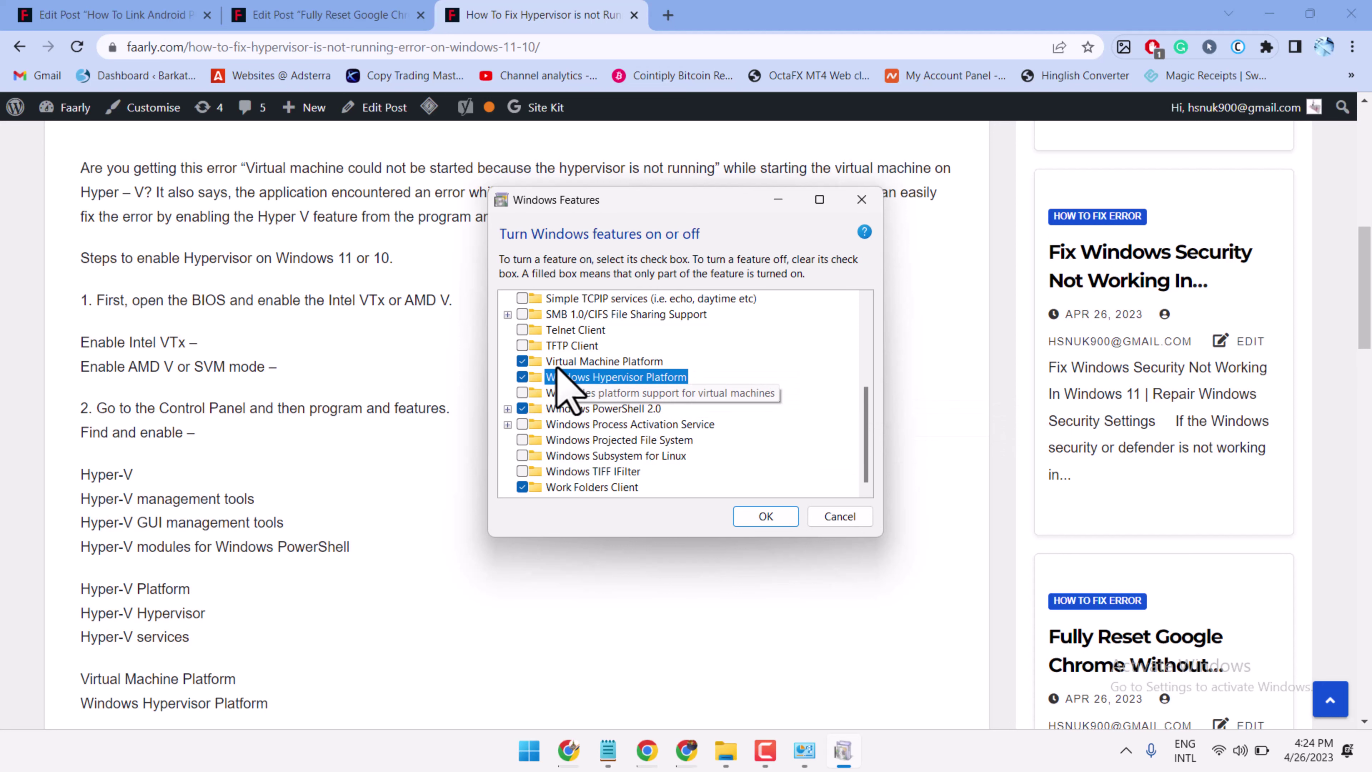
left_click(761, 516)
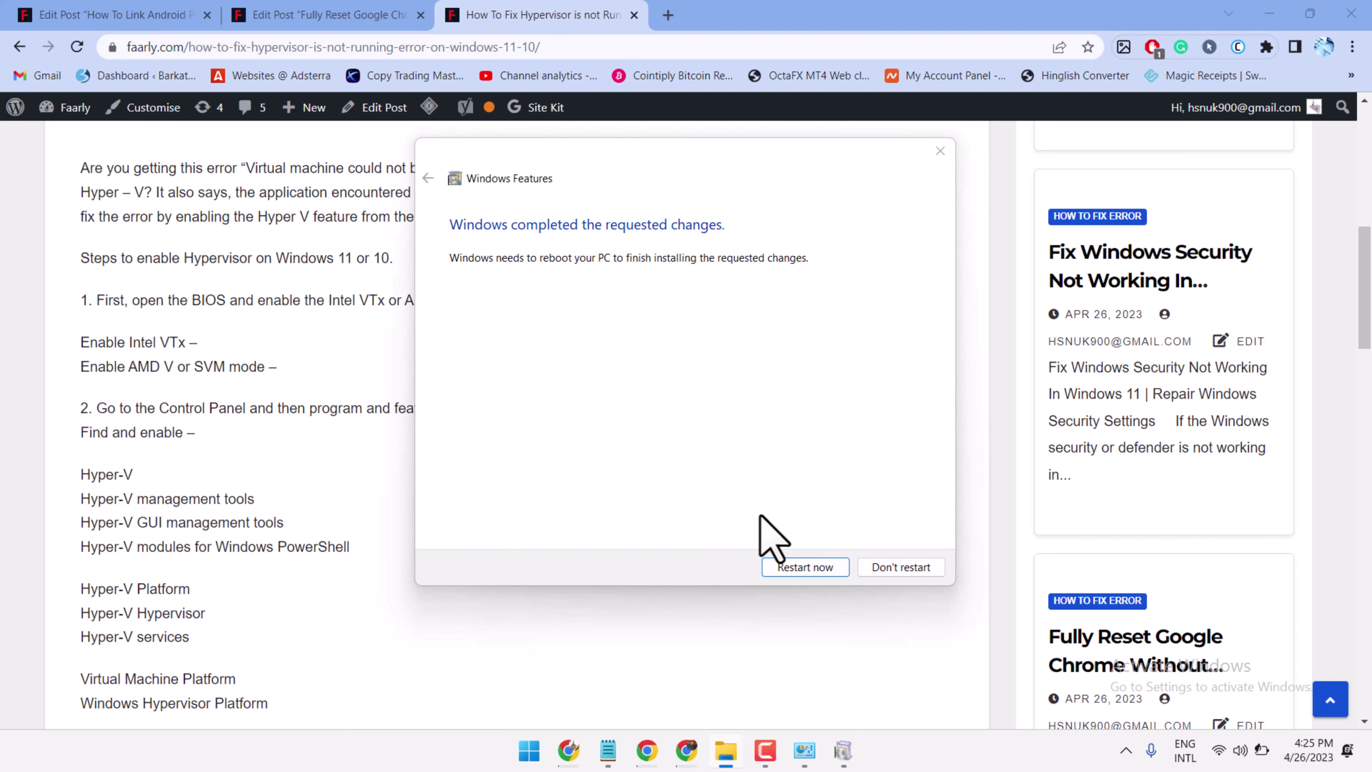
left_click(940, 151)
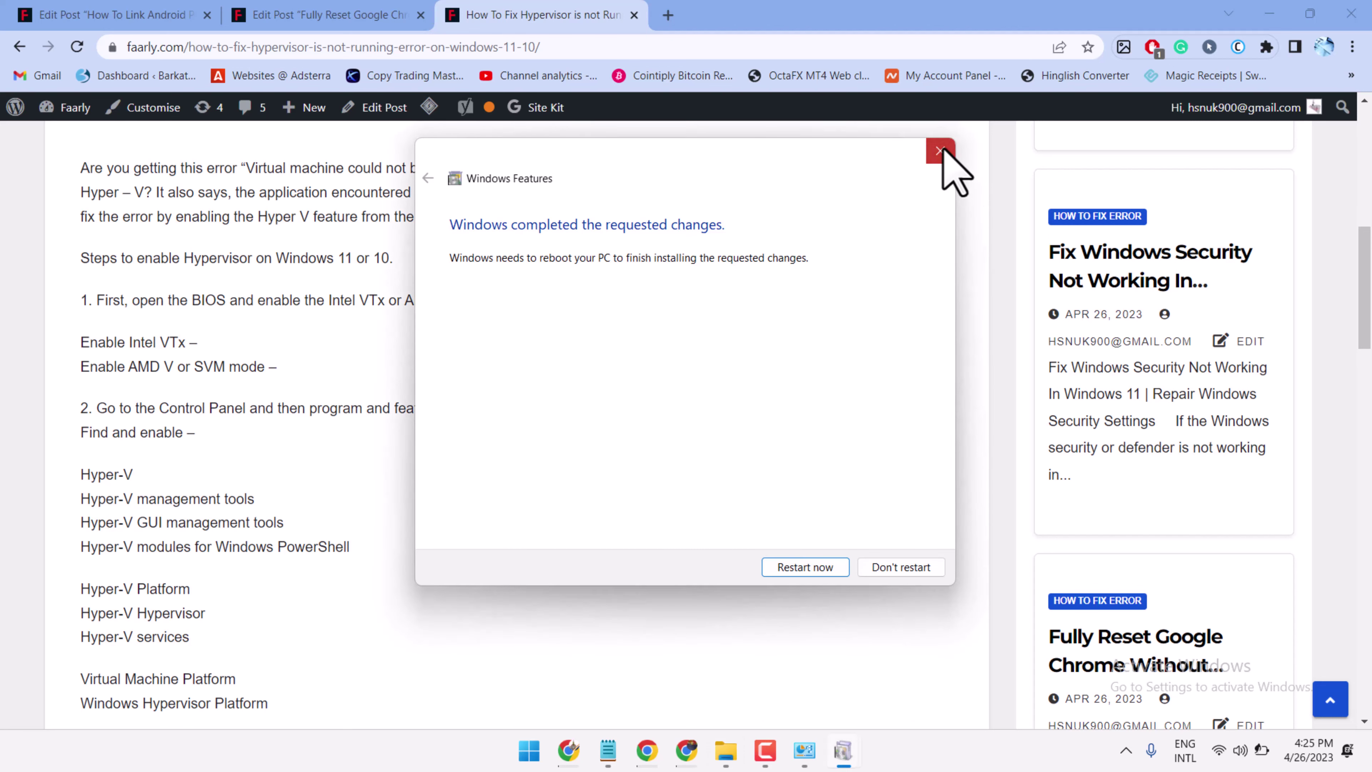
left_click(941, 150)
Step: Search Windows for cmd and run Command Prompt as administrator
left_click(548, 754)
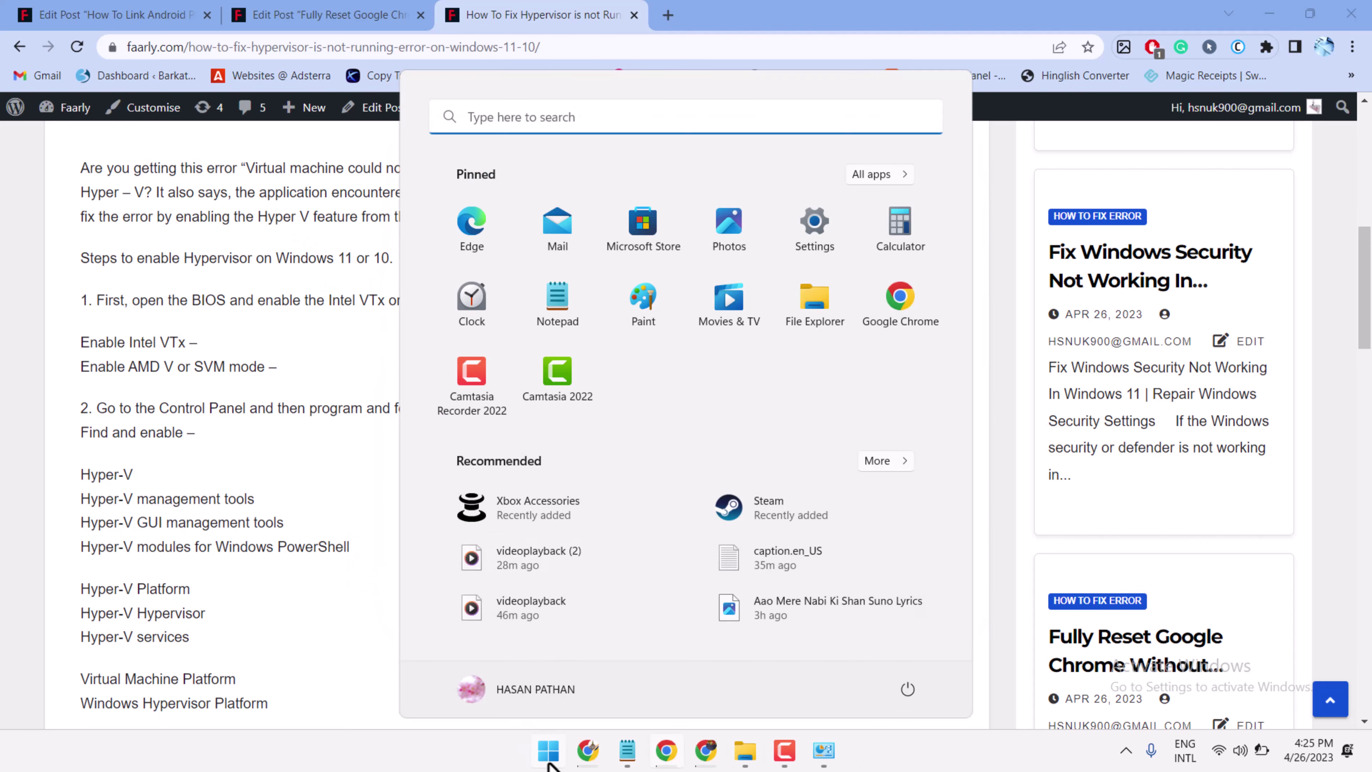
left_click(557, 128)
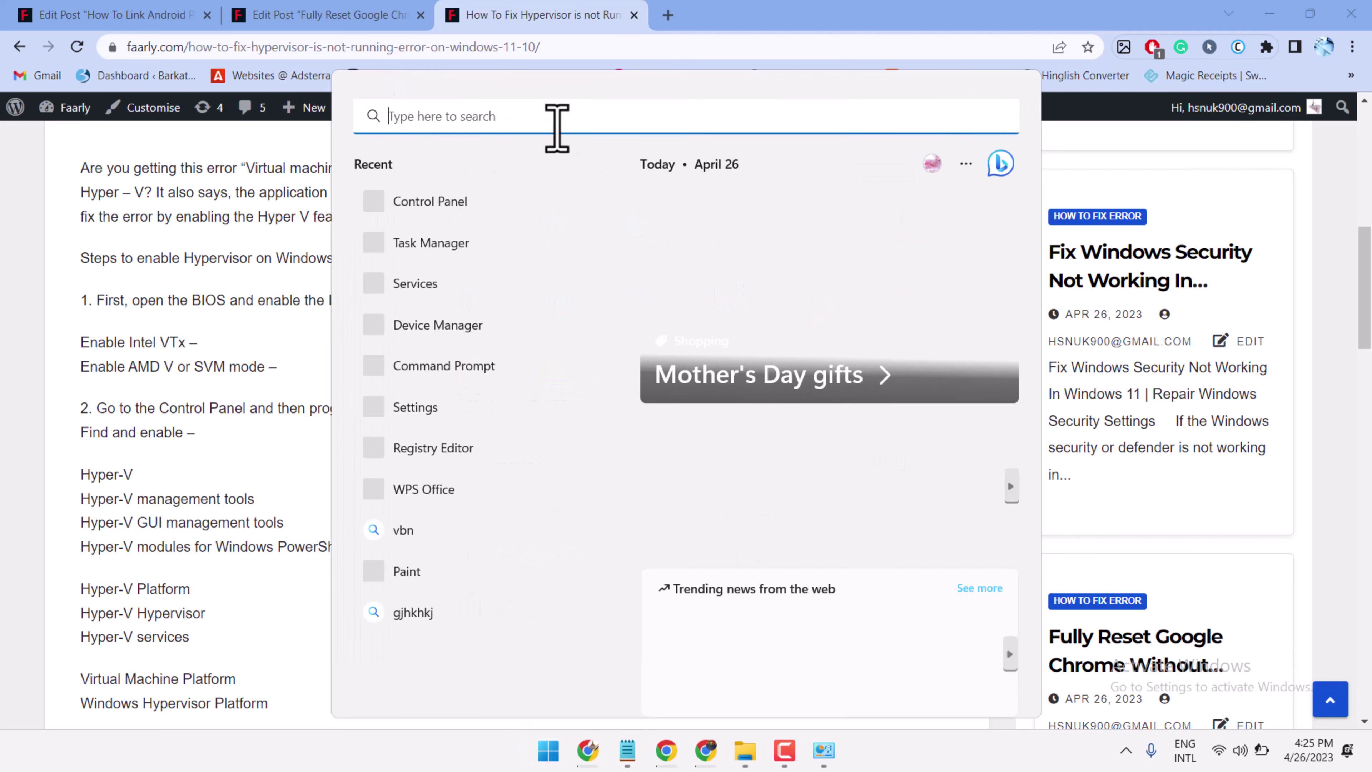
type("cm")
type("d")
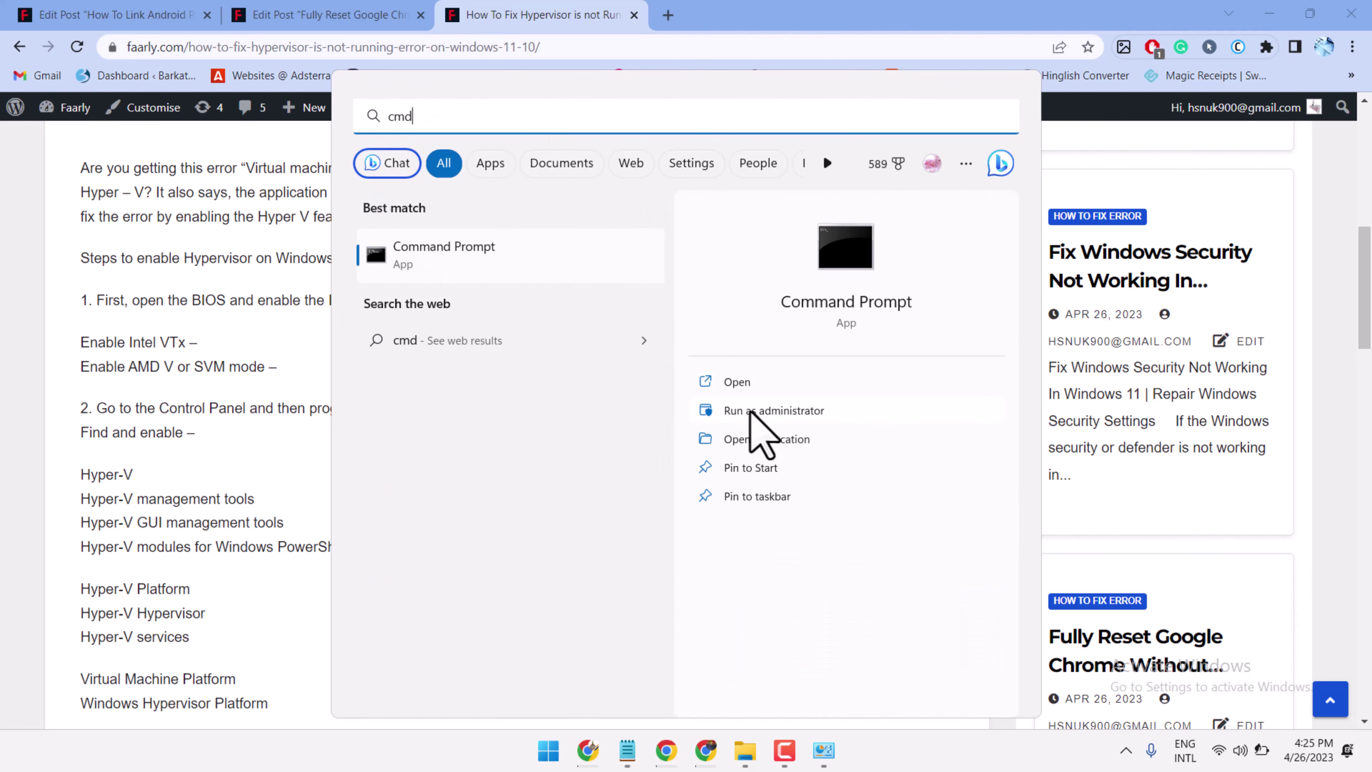
left_click(749, 412)
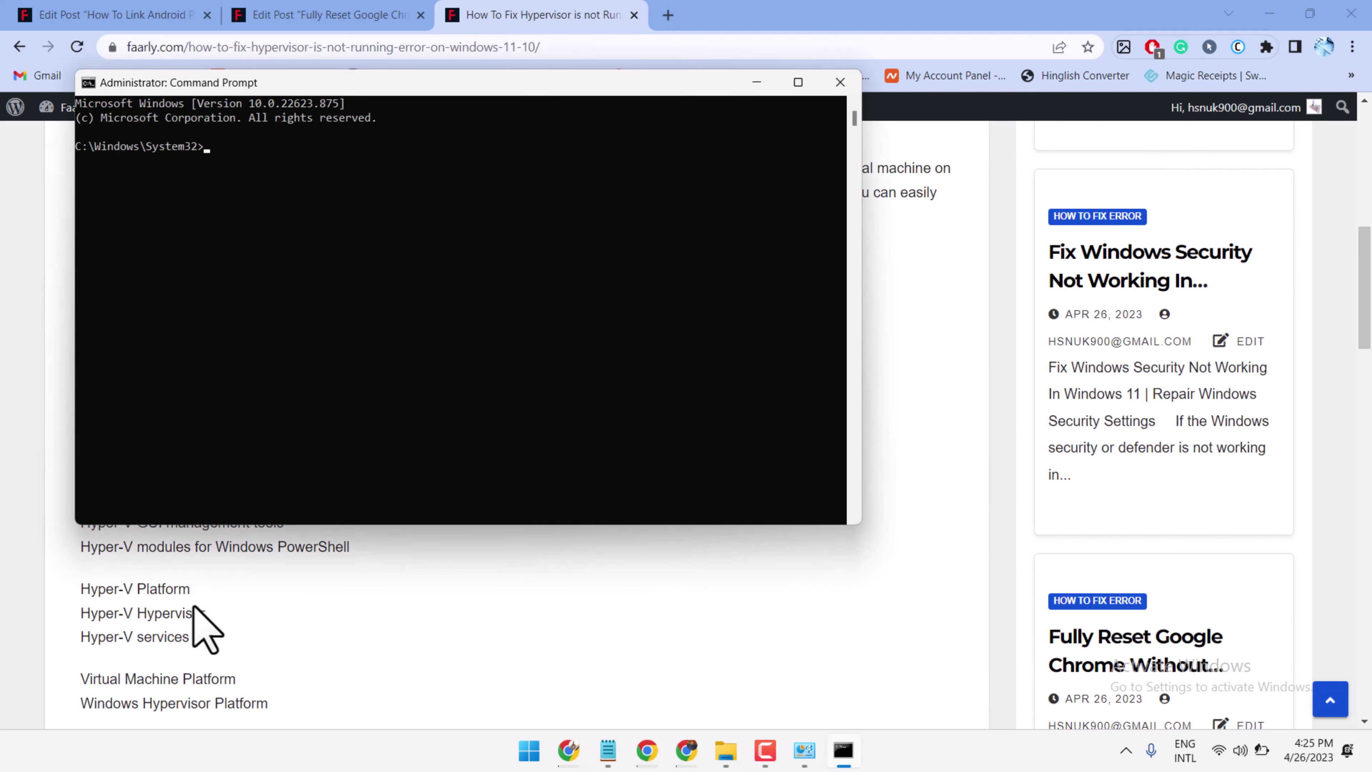
Step: Copy the command "bcdedit /set HyperVisorLaunchType auto" from step 3 of the article
left_click(193, 632)
scroll(234, 548, "down", 5)
scroll(234, 548, "down", 2)
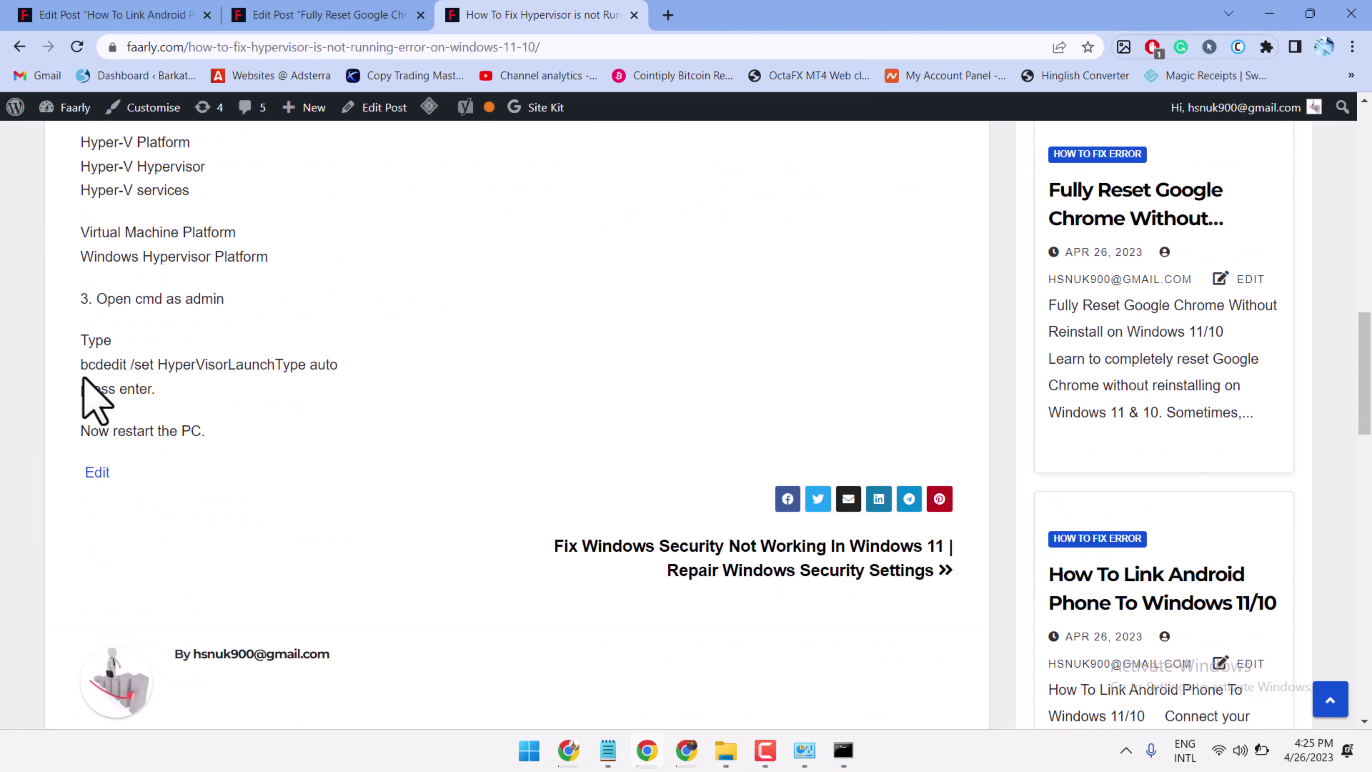
left_click_drag(86, 367, 353, 386)
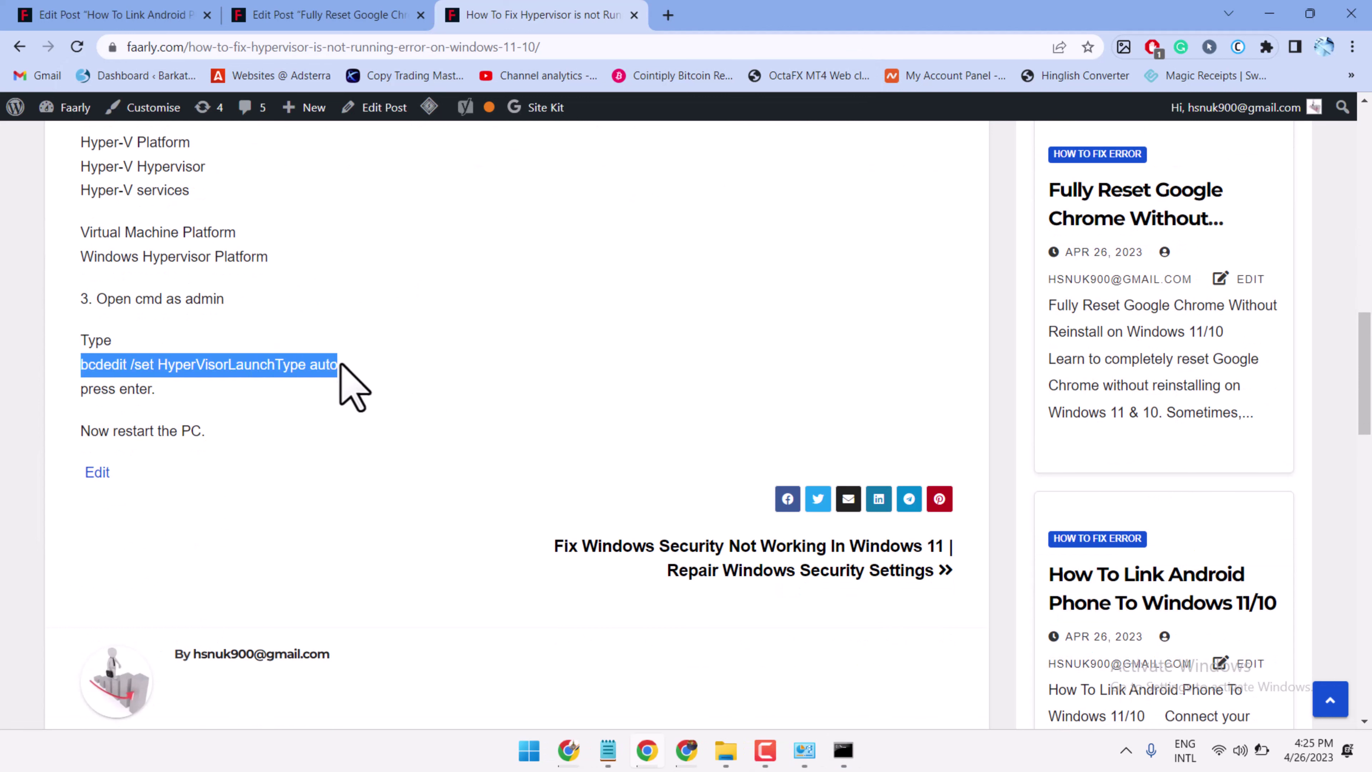
right_click(287, 364)
left_click(330, 381)
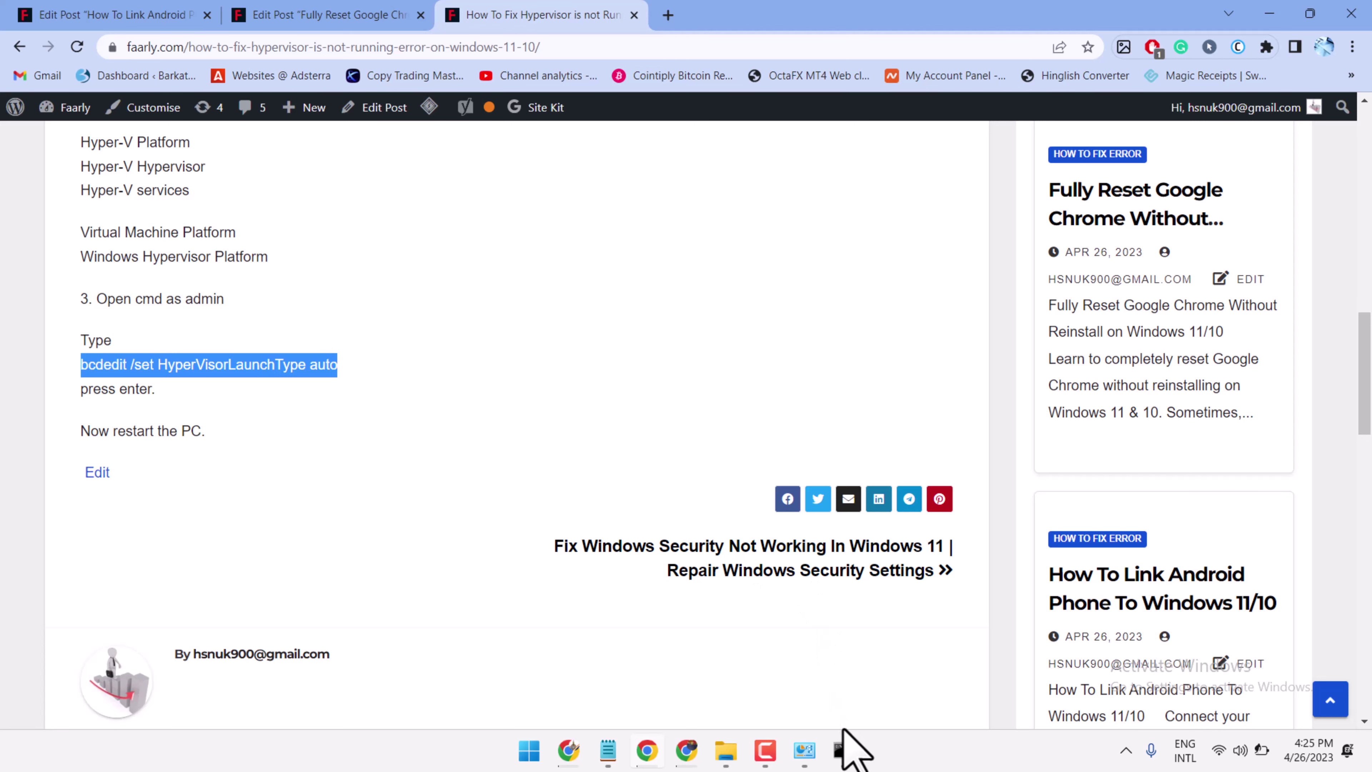
Step: Paste and run "bcdedit /set HyperVisorLaunchType auto" in the administrator Command Prompt, and close its window
left_click(841, 749)
right_click(528, 86)
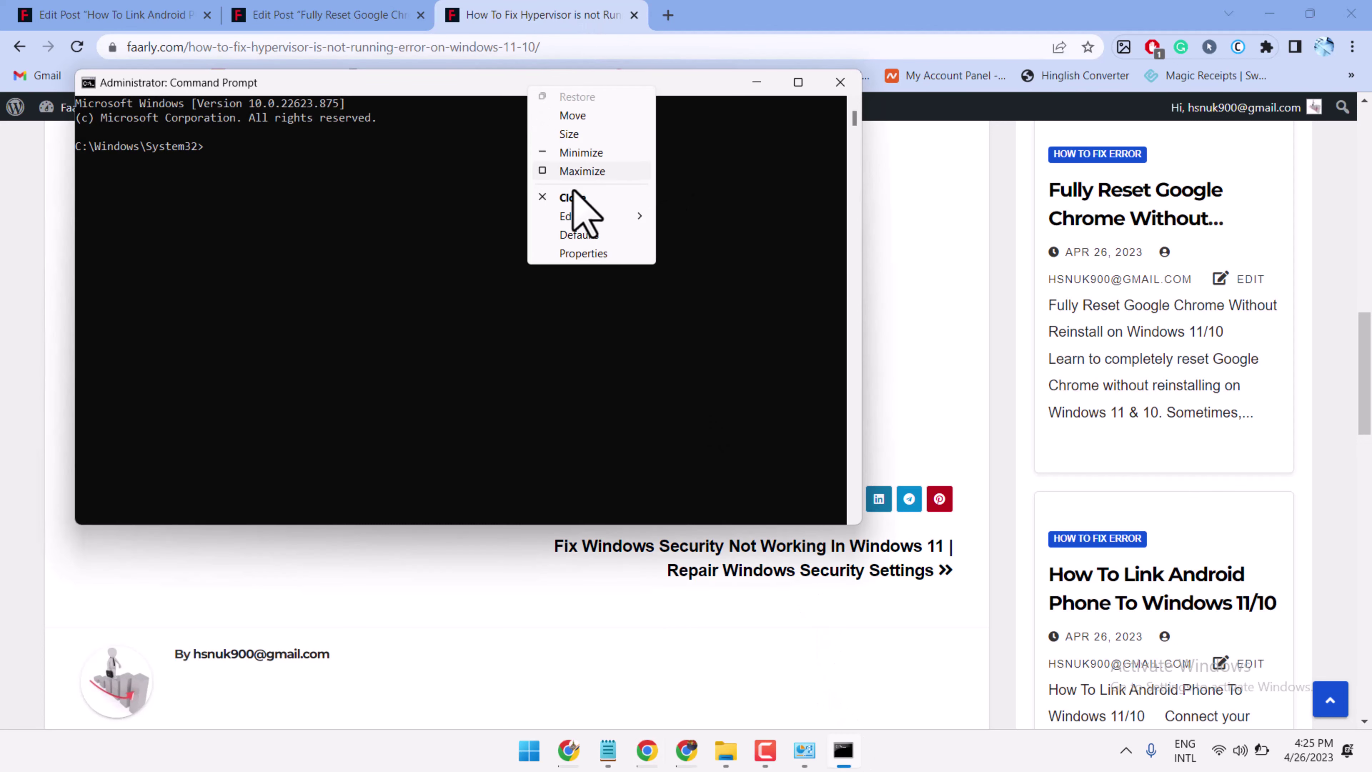
mouse_move(571, 215)
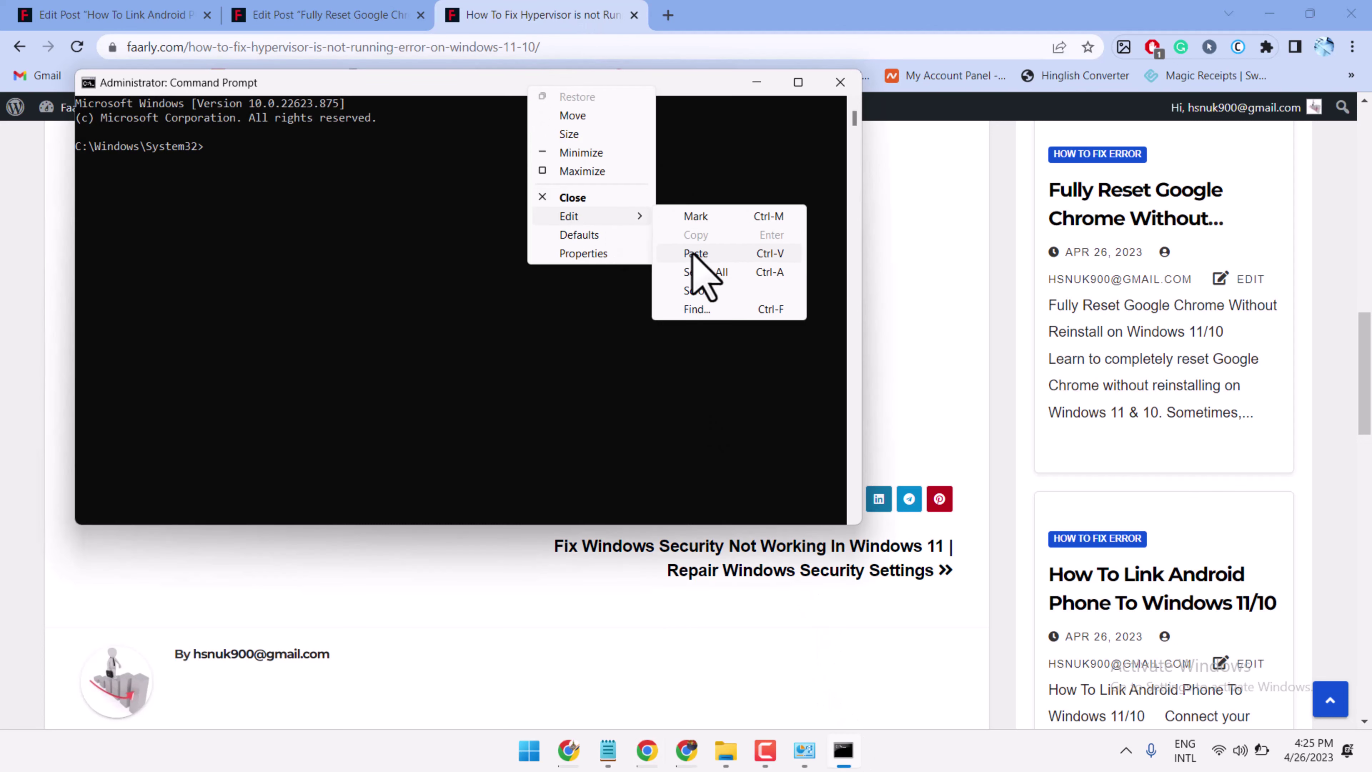
left_click(695, 253)
key("Return")
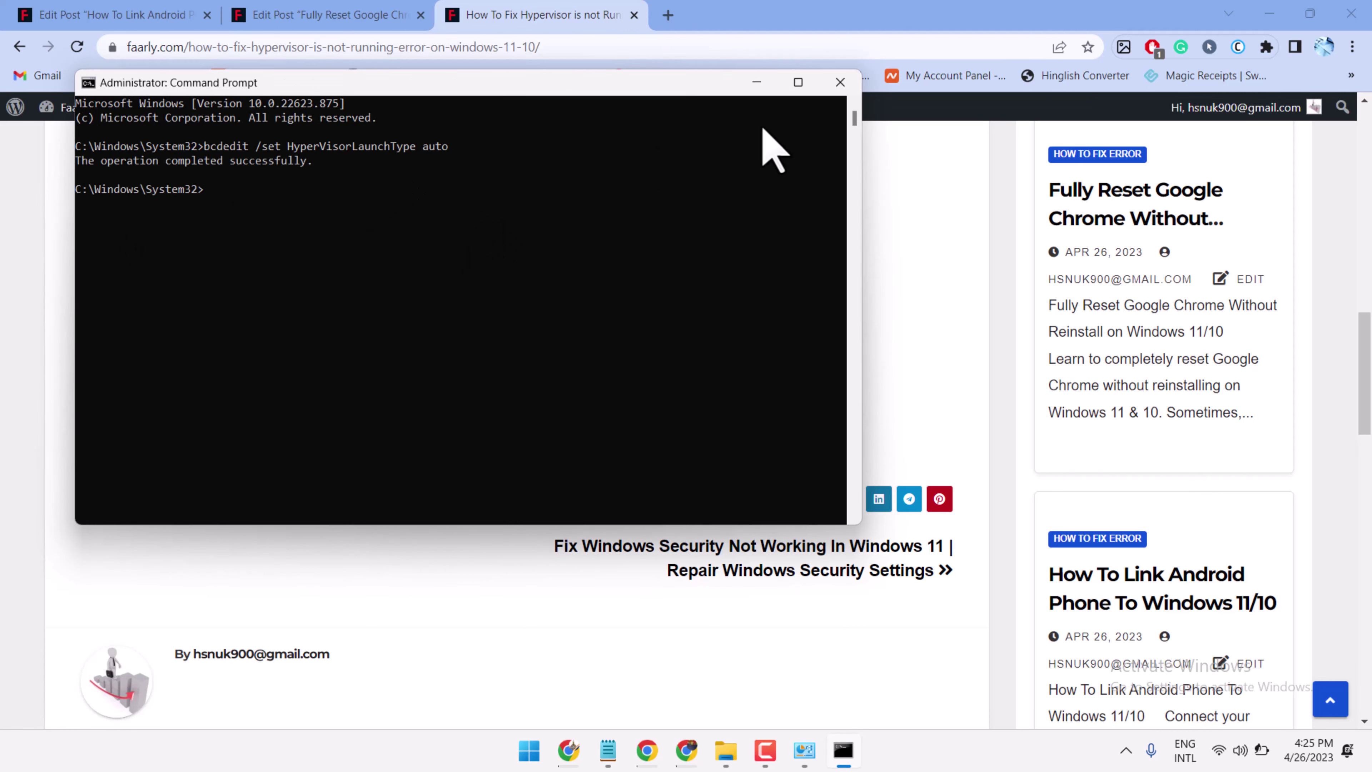
left_click(838, 85)
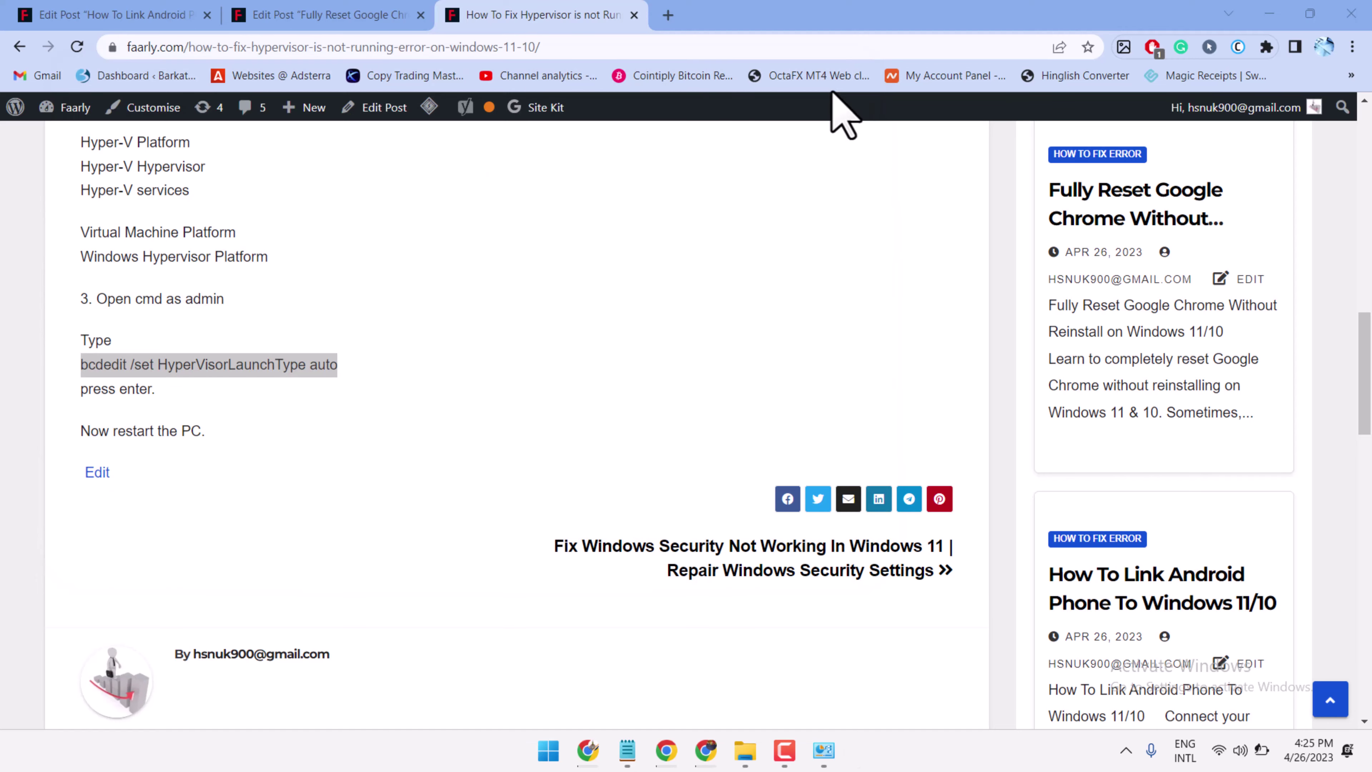
scroll(361, 469, "up", 5)
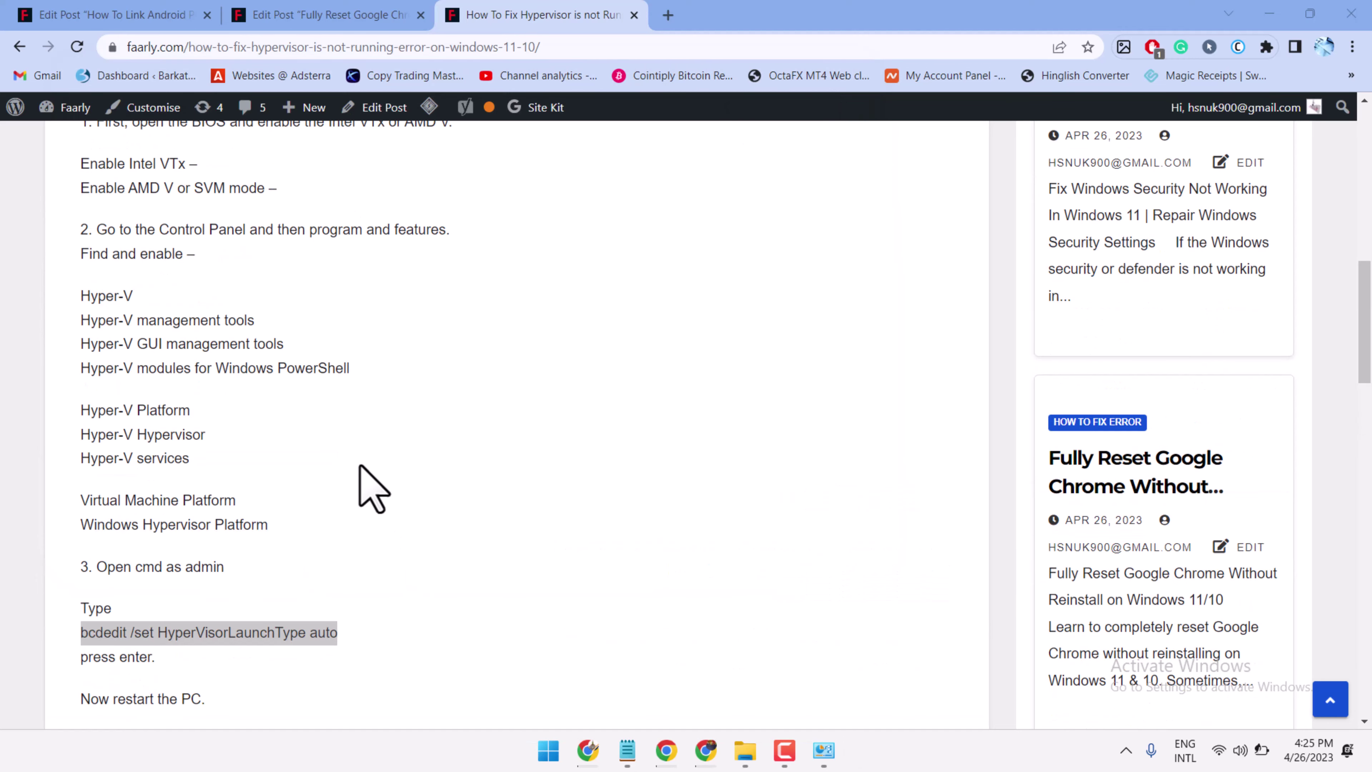
scroll(361, 466, "up", 6)
scroll(361, 466, "down", 3)
scroll(361, 466, "up", 2)
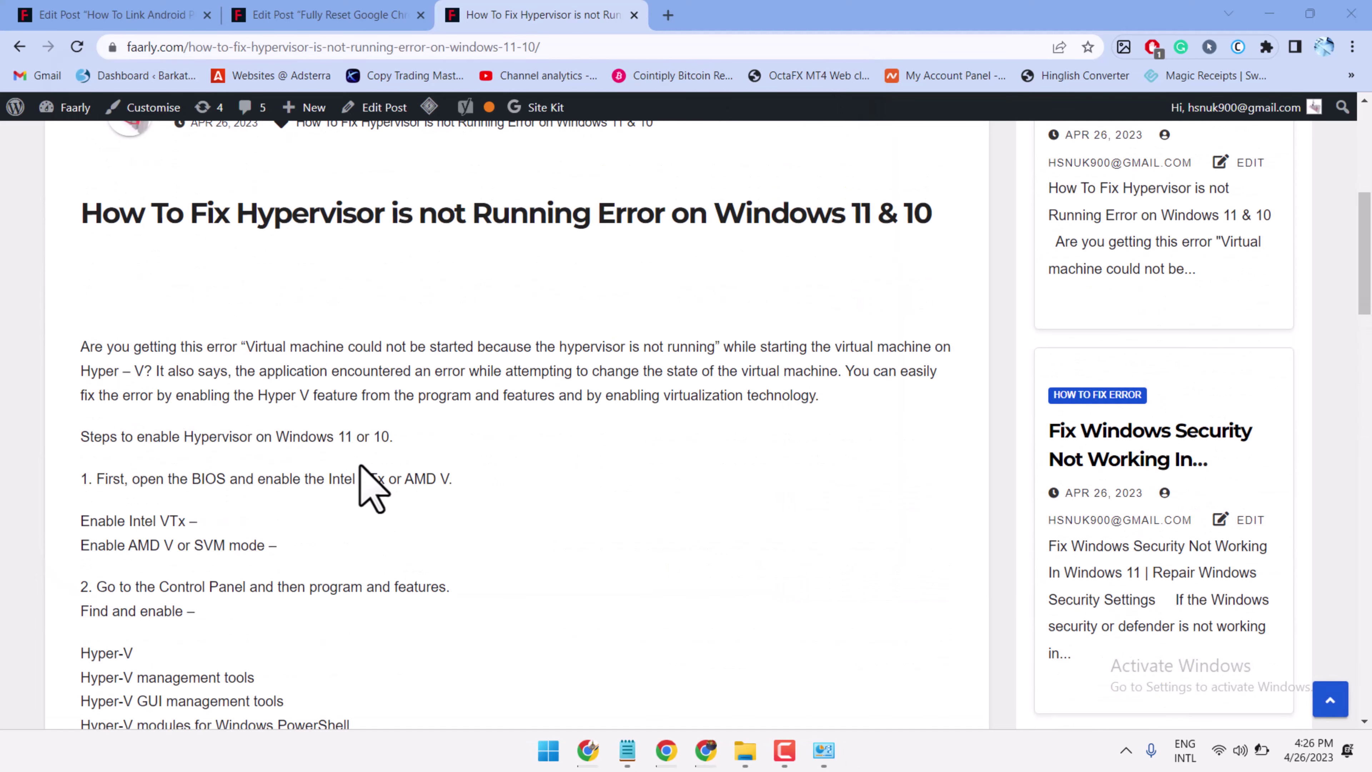